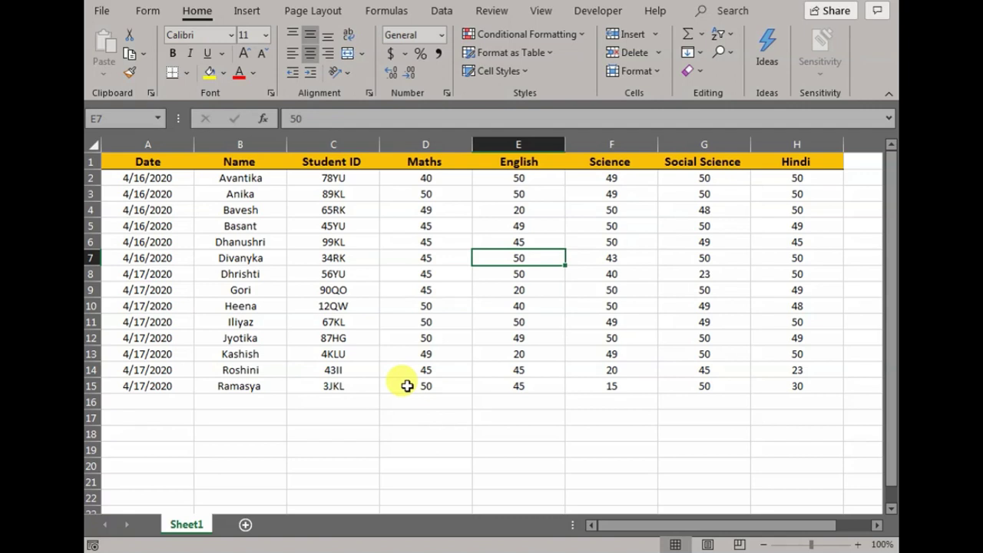
Open the ribbon customization options and list All Commands as the command source.
{"action": "left_click", "coordinate": [143, 11]}
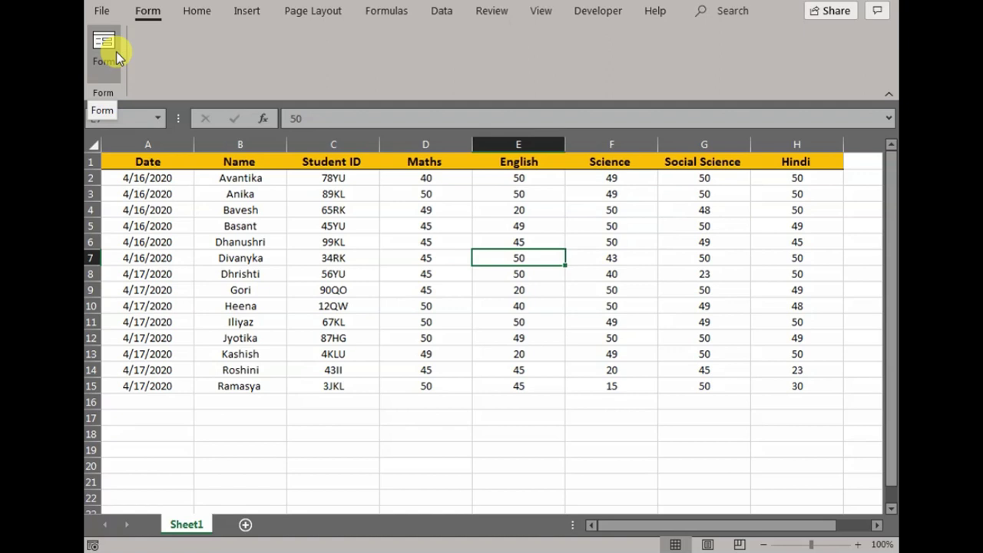
{"action": "left_click", "coordinate": [102, 13]}
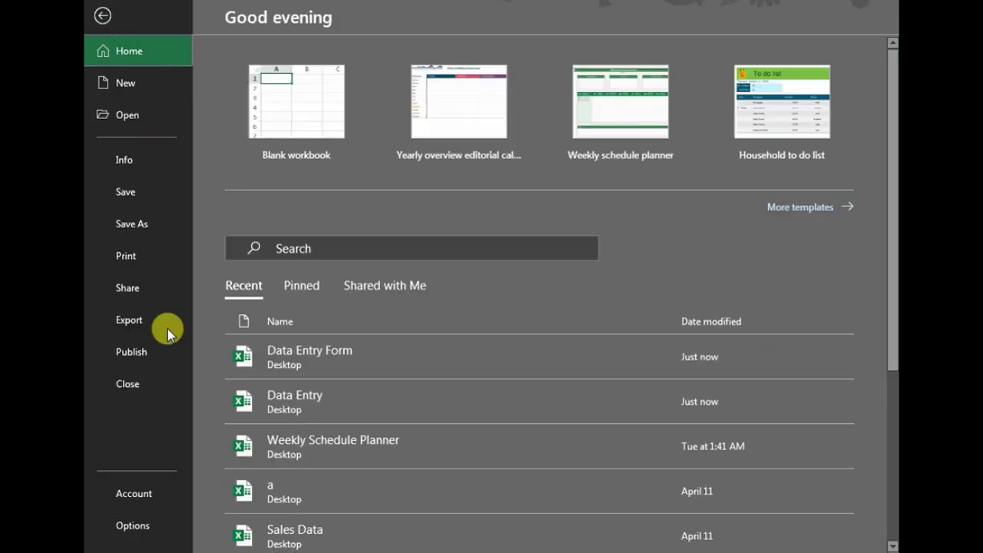
{"action": "left_click", "coordinate": [141, 520]}
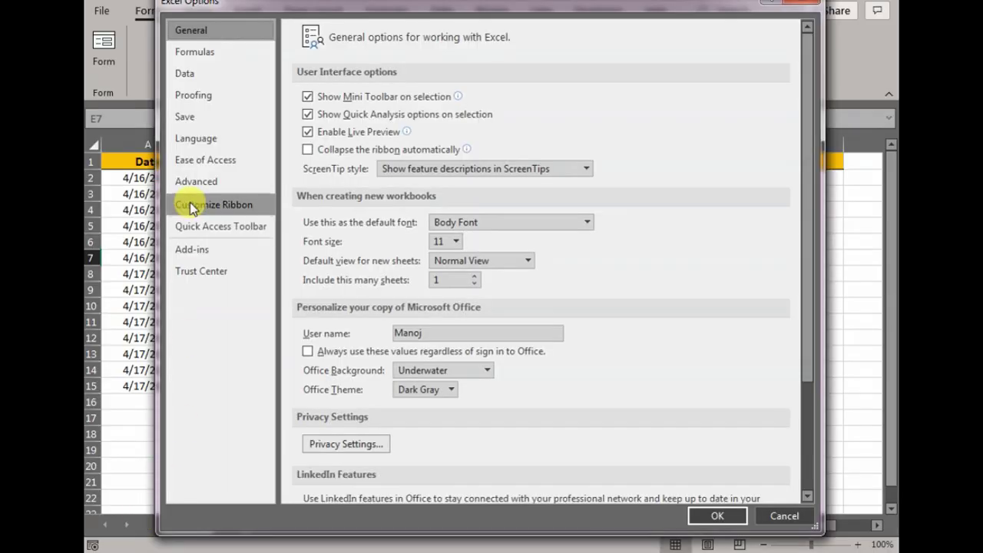
{"action": "left_click", "coordinate": [192, 209]}
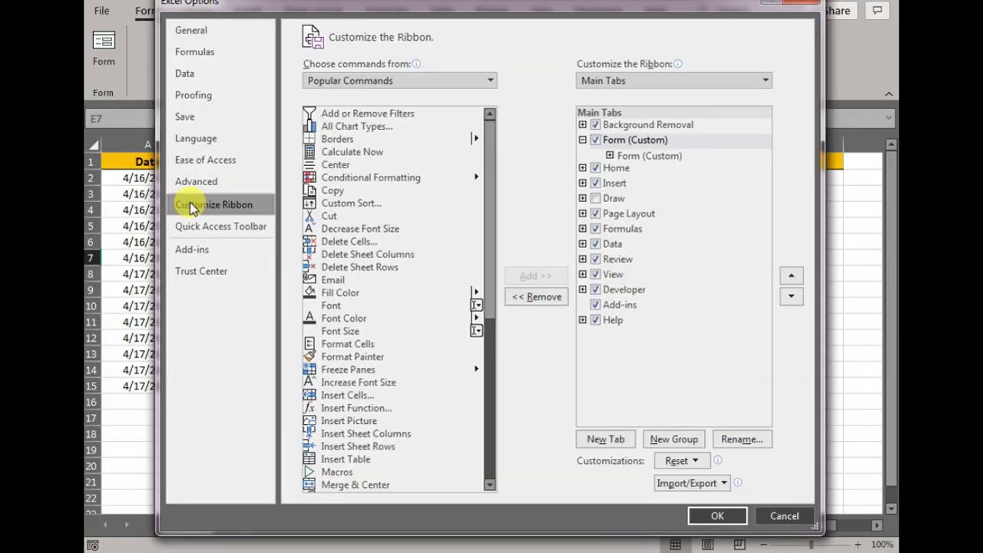
{"action": "left_click", "coordinate": [354, 81]}
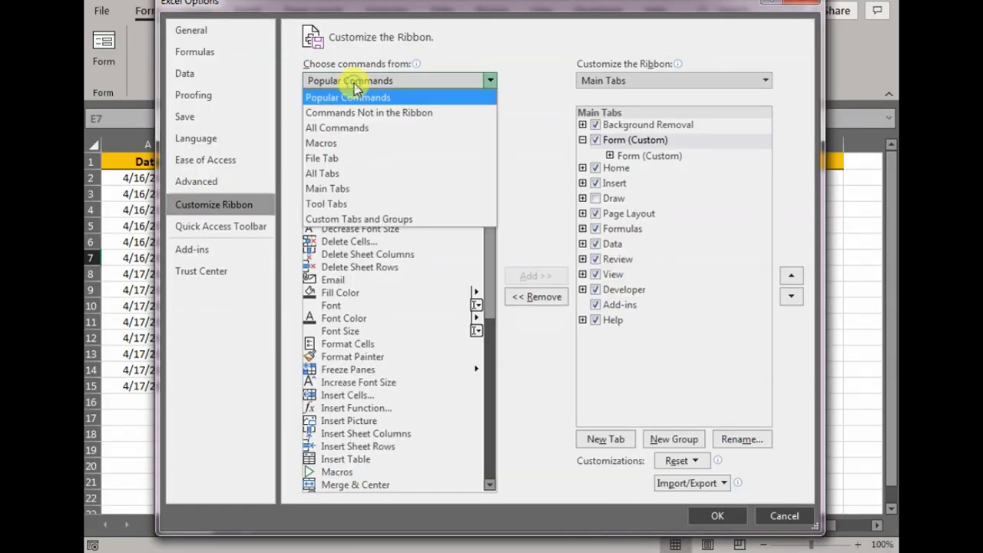
{"action": "left_click", "coordinate": [344, 131]}
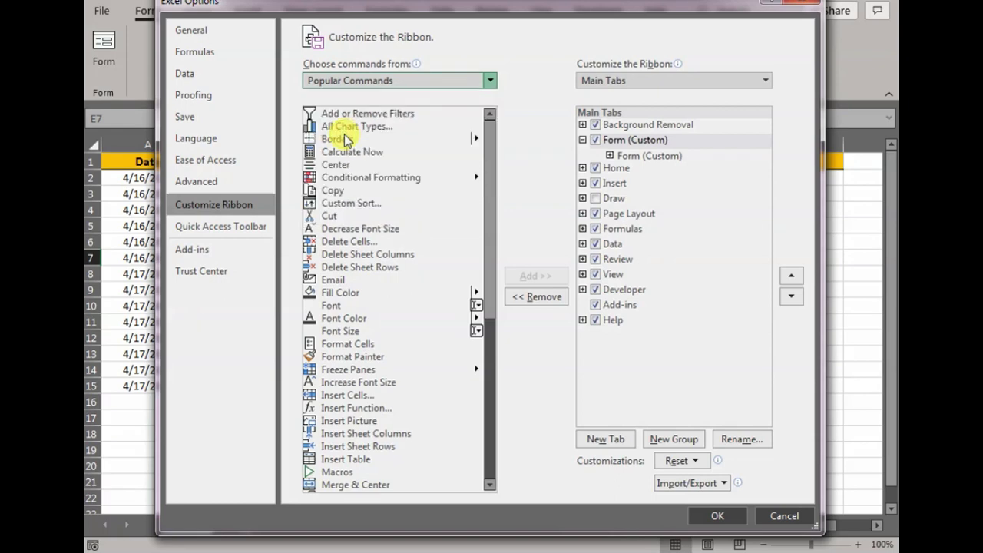
Locate the Form... command in the full command list, select it and close the options dialog.
{"action": "left_click", "coordinate": [335, 360]}
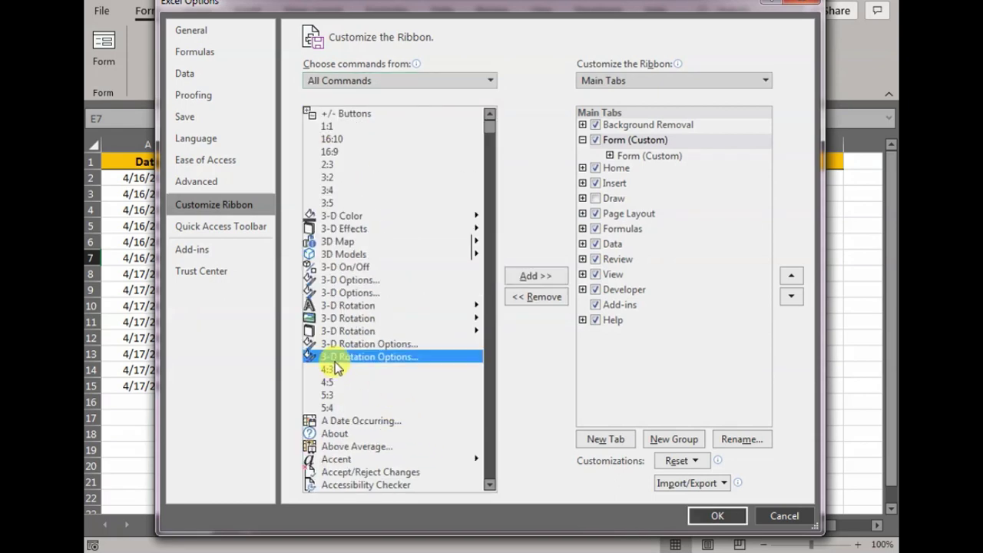
{"action": "key", "text": "f"}
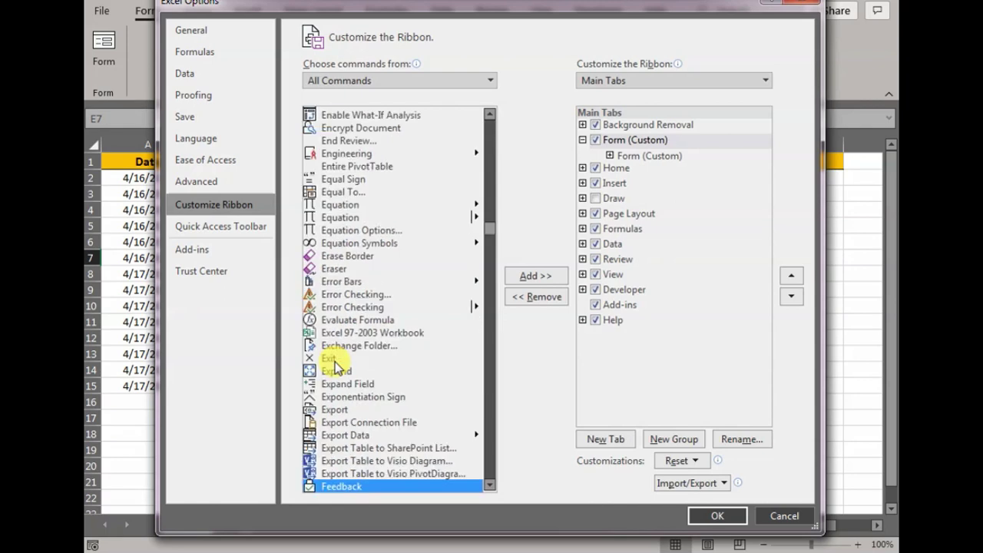
{"action": "scroll", "coordinate": [375, 404], "scroll_direction": "down", "scroll_amount": 4}
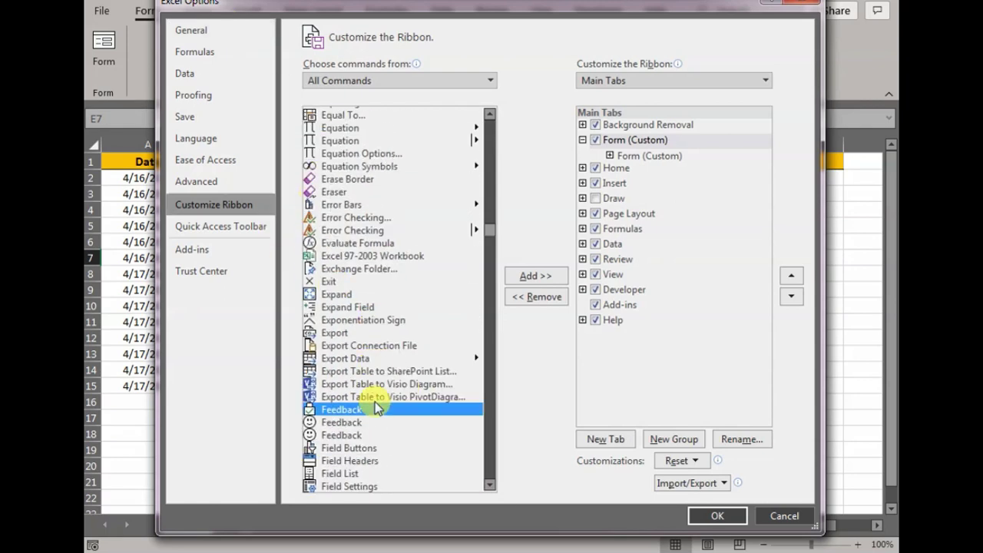
{"action": "scroll", "coordinate": [375, 402], "scroll_direction": "down", "scroll_amount": 8}
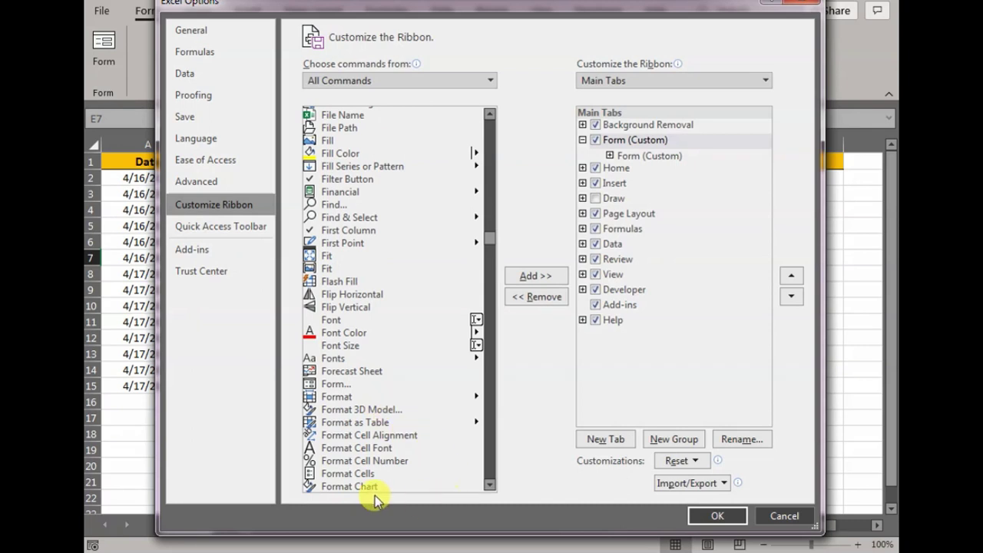
{"action": "left_click", "coordinate": [331, 385]}
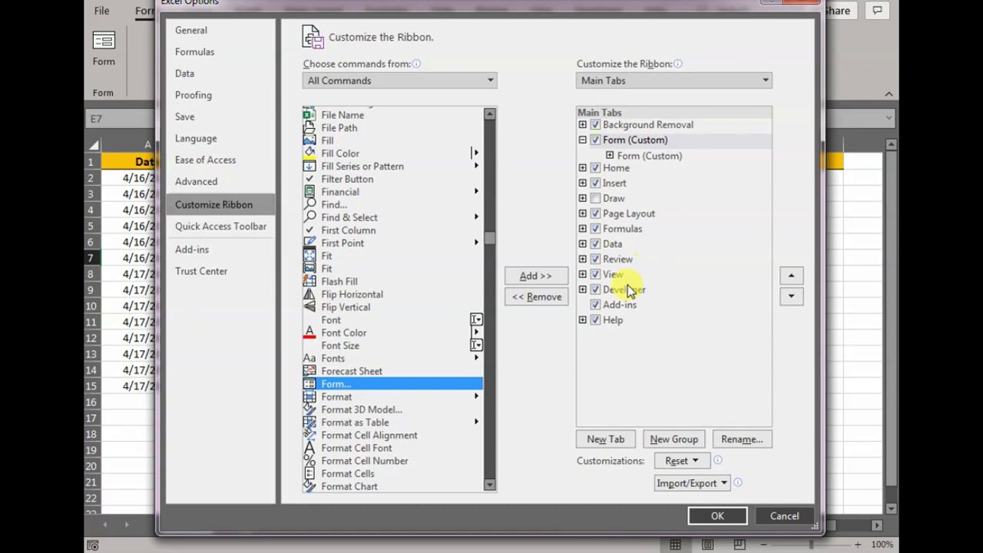
{"action": "left_click", "coordinate": [711, 517]}
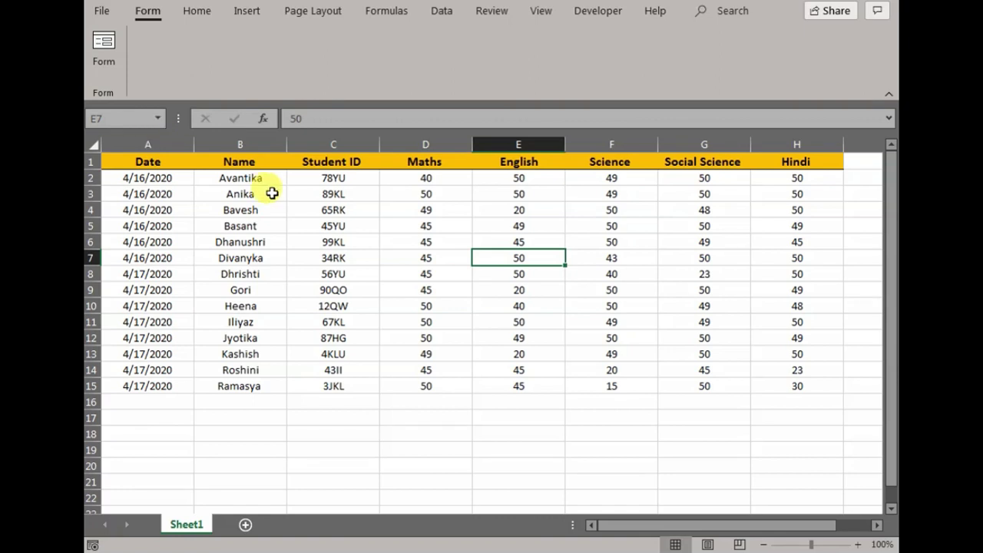
Select a cell inside the marks table, open its data entry form to view the fields, and close it.
{"action": "left_click", "coordinate": [321, 288]}
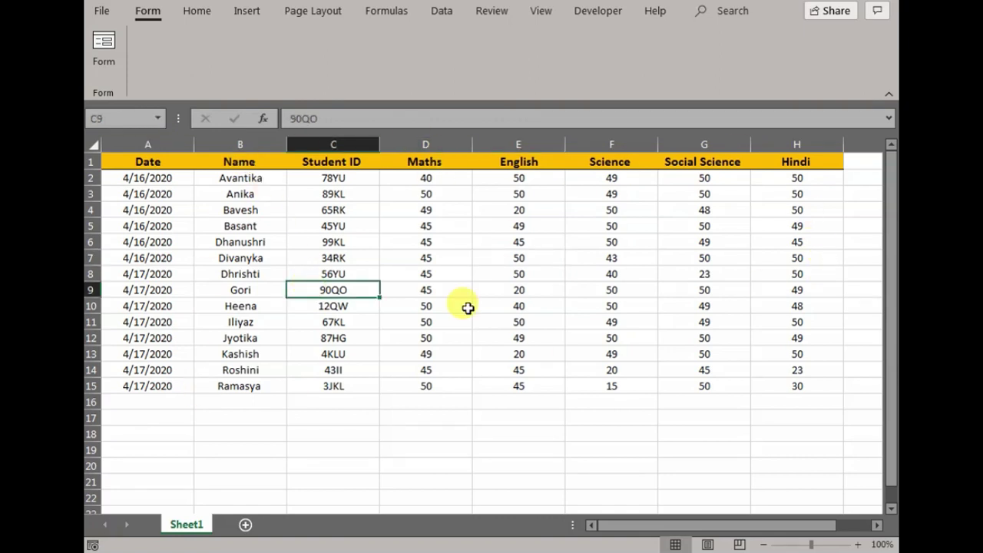
{"action": "left_click", "coordinate": [461, 432]}
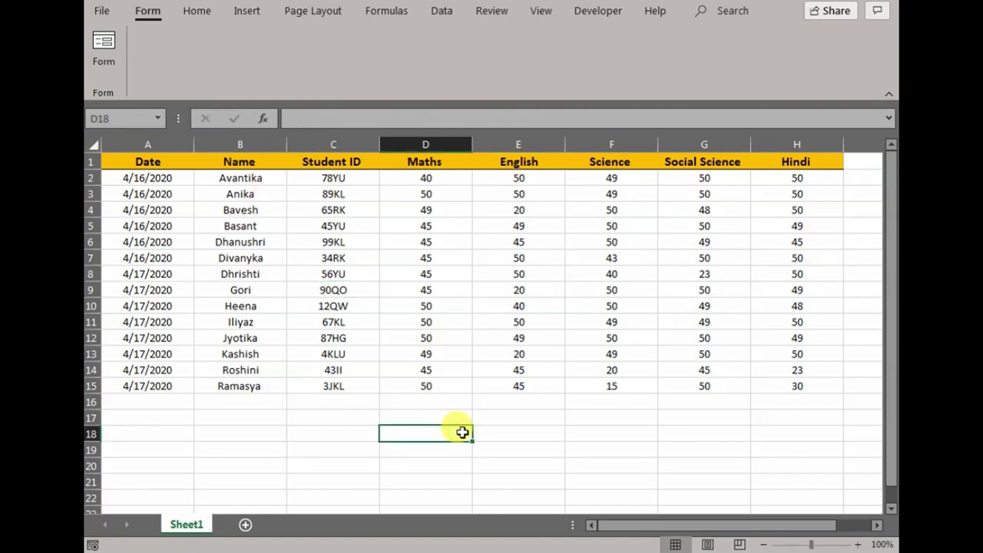
{"action": "left_click", "coordinate": [219, 306]}
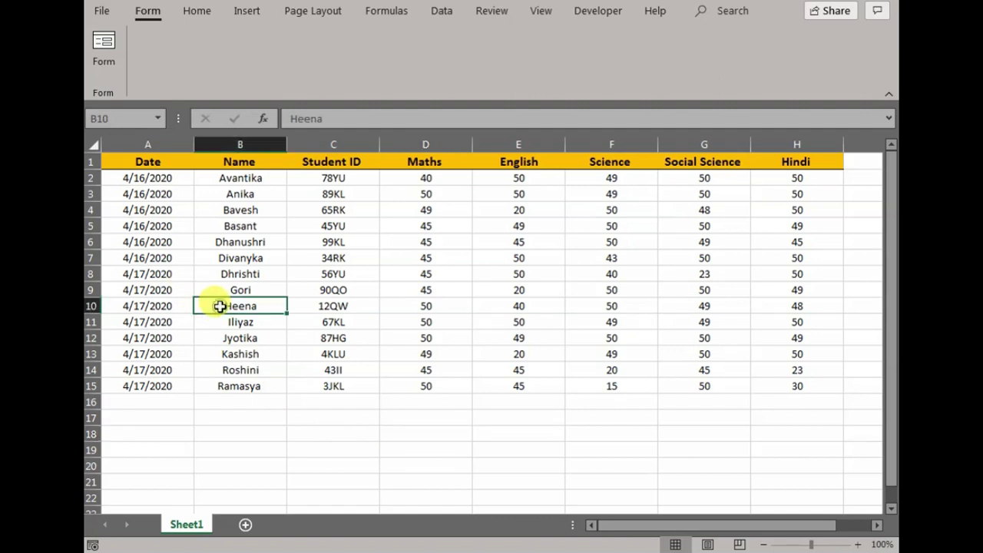
{"action": "left_click", "coordinate": [104, 46]}
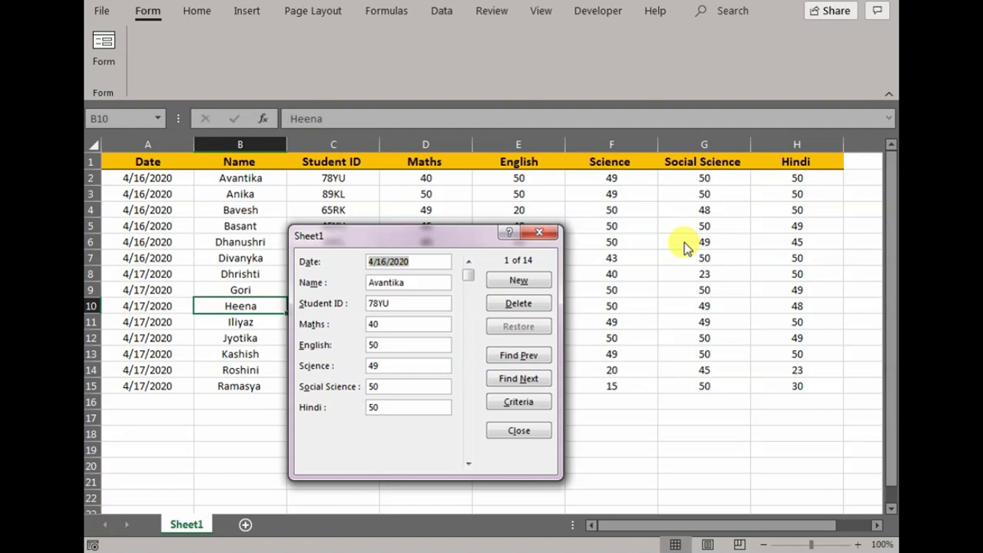
{"action": "left_click", "coordinate": [553, 231]}
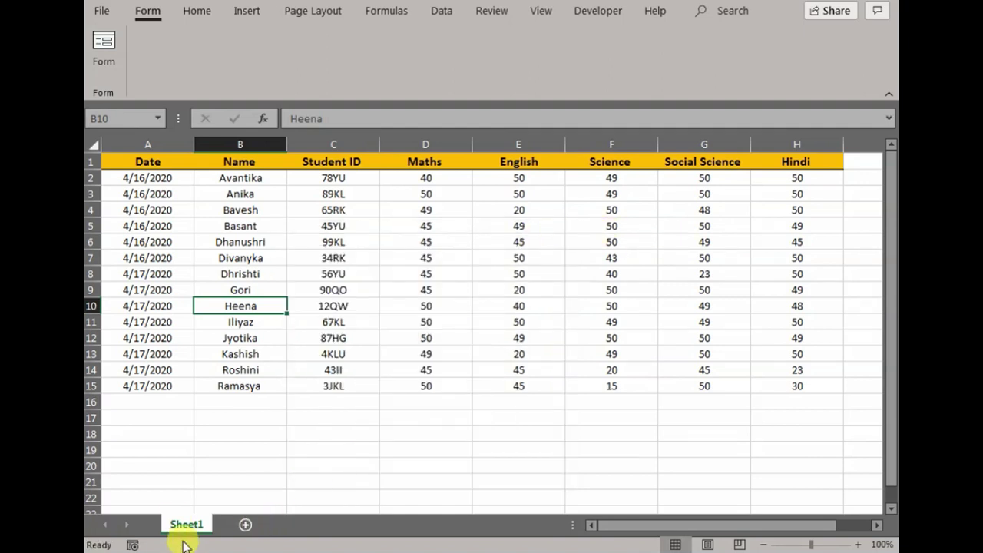
Rename the worksheet Sheet1 as "Marks Scored".
{"action": "right_click", "coordinate": [176, 525]}
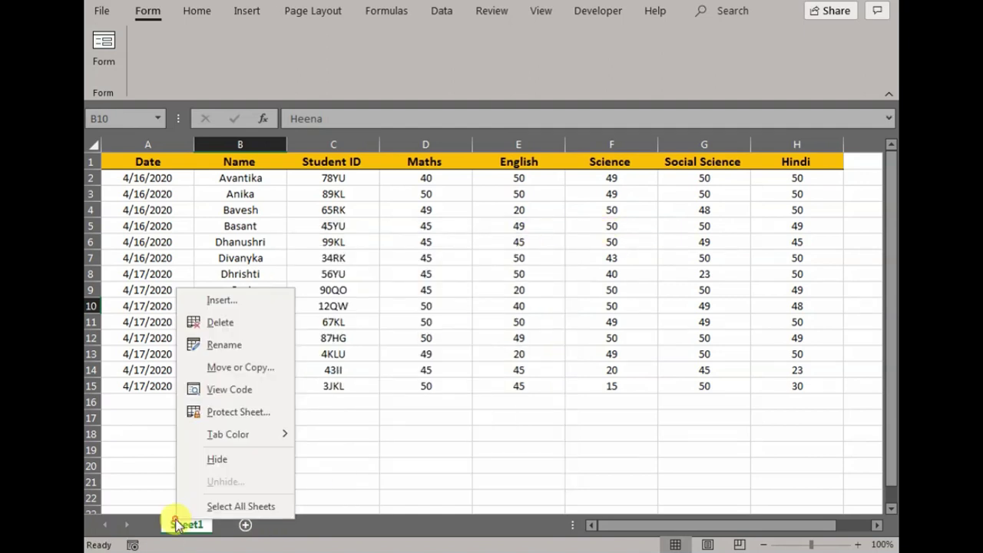
{"action": "left_click", "coordinate": [224, 344]}
{"action": "type", "text": "Mark"}
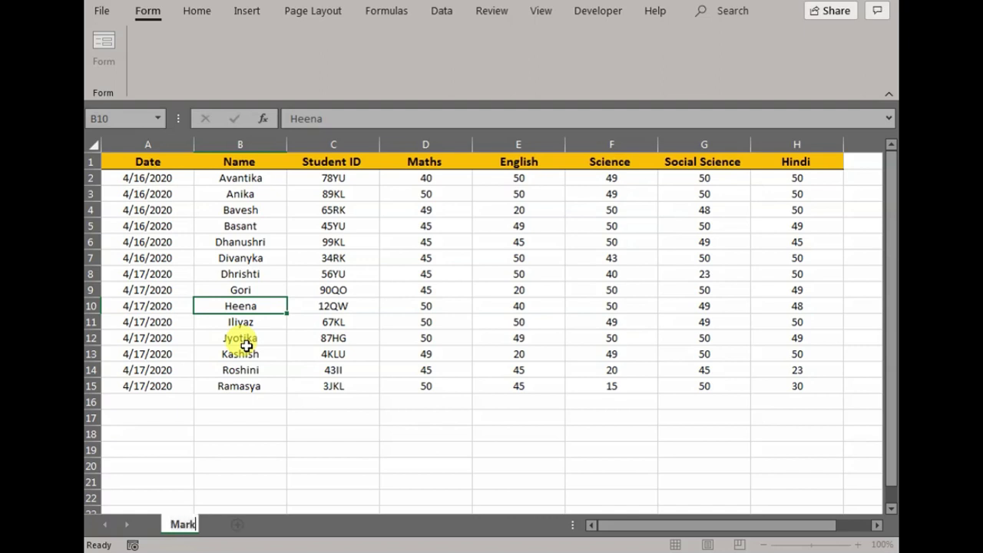
{"action": "type", "text": "s Scored"}
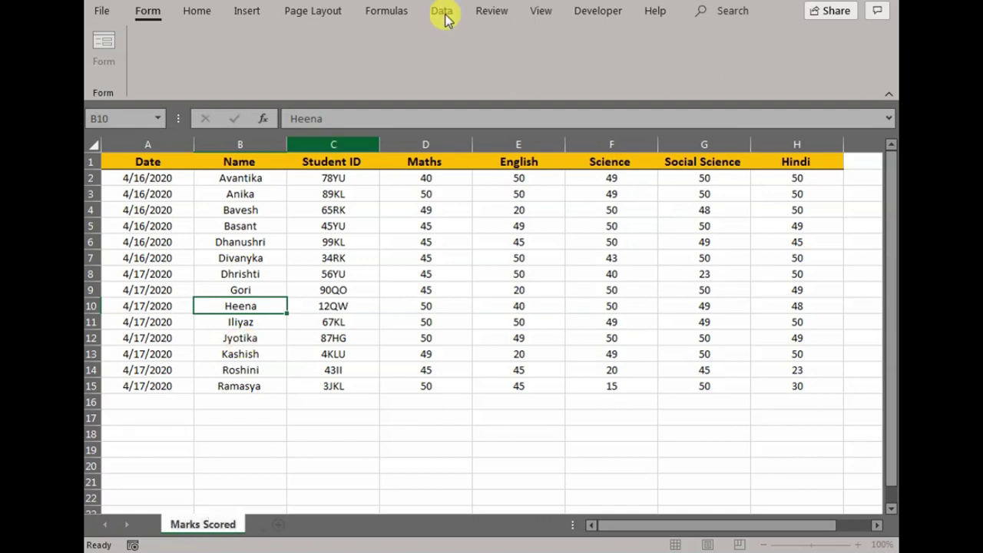
{"action": "left_click", "coordinate": [121, 289]}
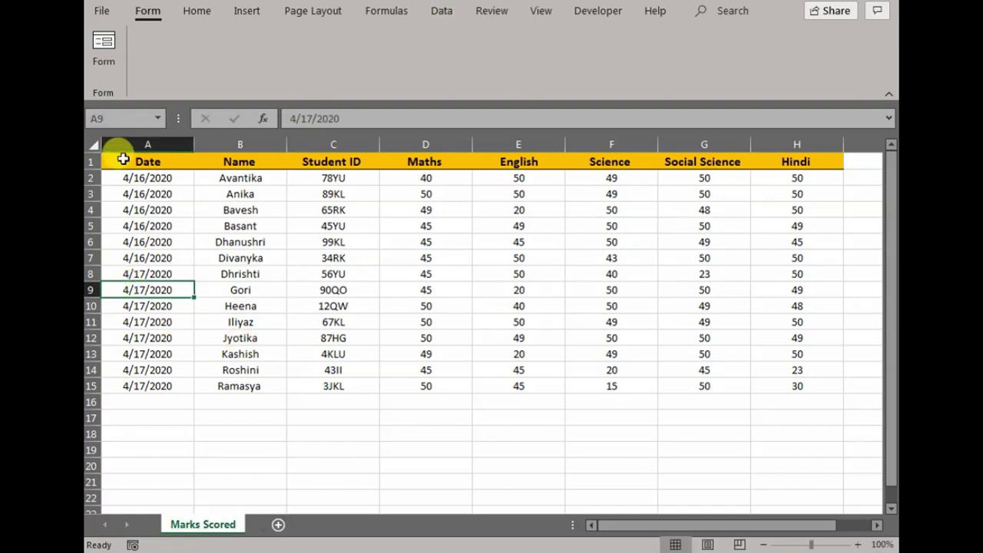
Start a new record in the data entry form with date 4/17/2020, the student's name, the student ID and Maths mark 46.
{"action": "left_click", "coordinate": [104, 48]}
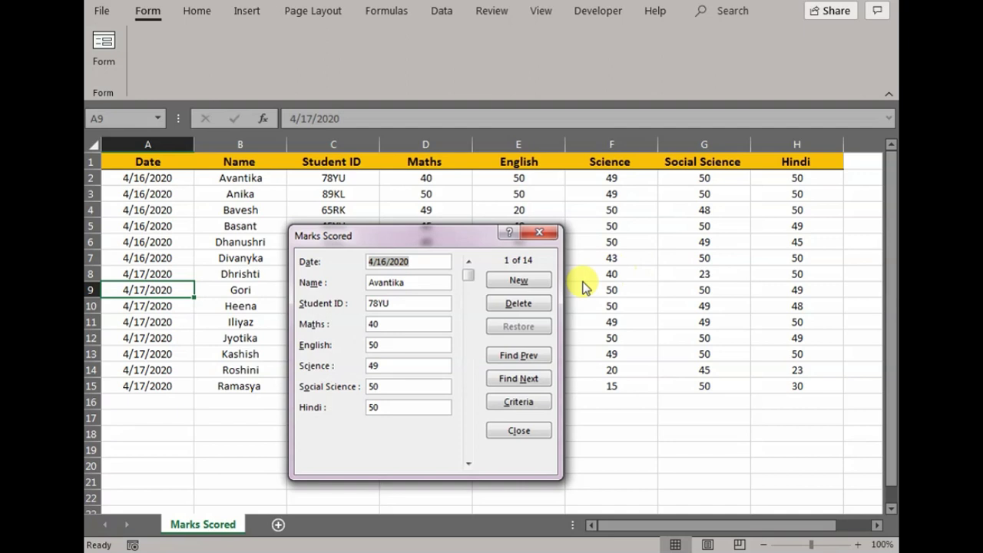
{"action": "left_click", "coordinate": [539, 280]}
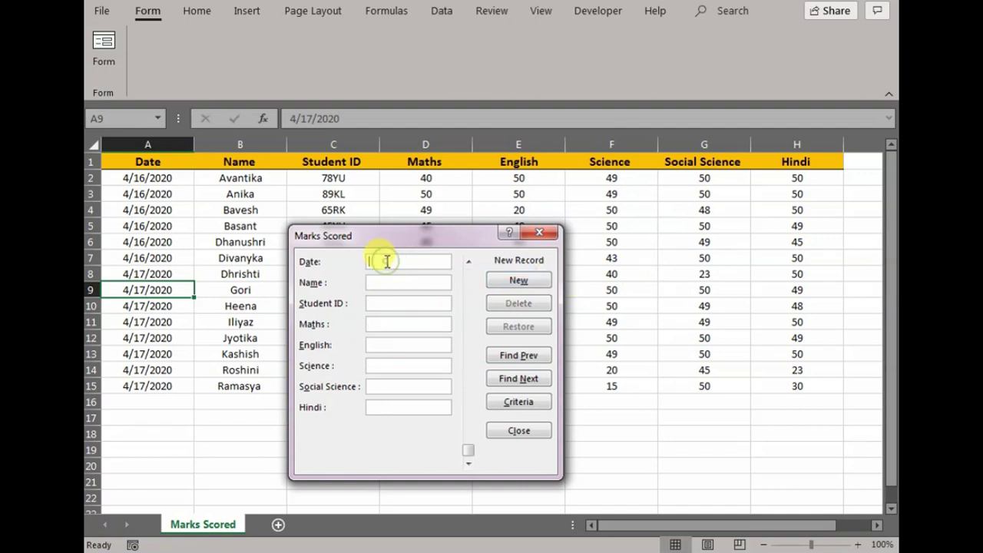
{"action": "type", "text": "4"}
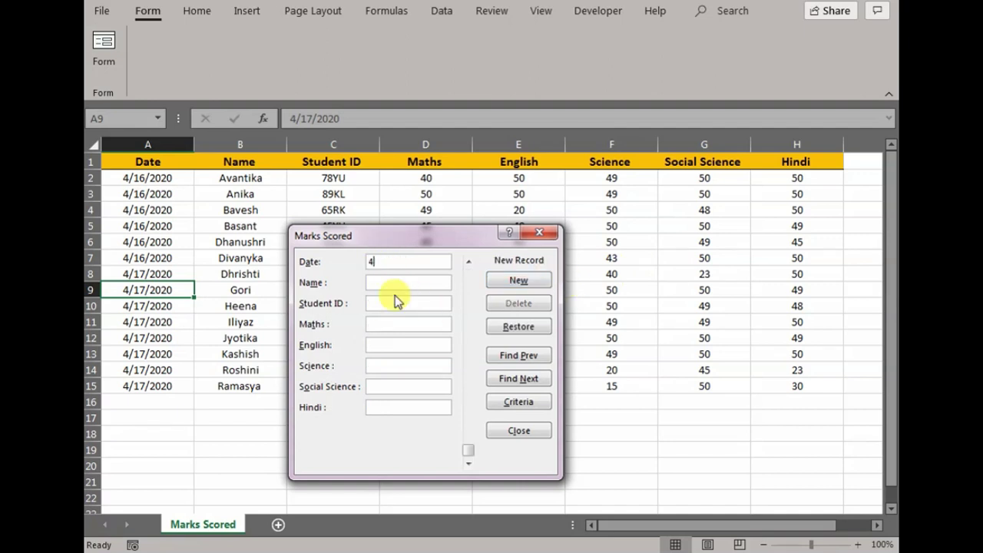
{"action": "type", "text": "/17/2020"}
{"action": "key", "text": "Tab"}
{"action": "type", "text": "23MN"}
{"action": "key", "text": "Tab"}
{"action": "type", "text": "46"}
{"action": "key", "text": "Tab"}
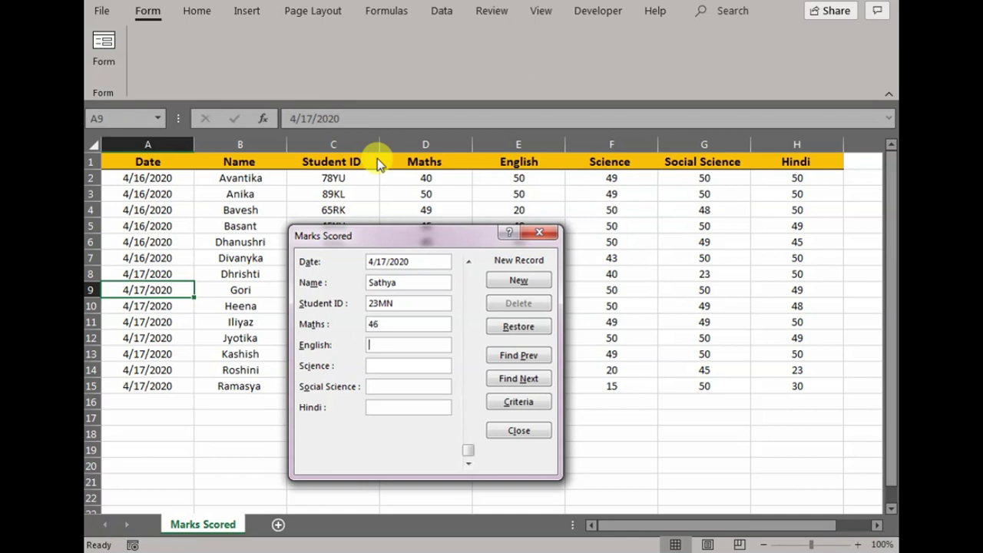
Enter English 45, Science 41, Social Science 50 and Hindi 50, and add the record to the table.
{"action": "type", "text": "45"}
{"action": "key", "text": "Tab"}
{"action": "type", "text": "41"}
{"action": "key", "text": "Tab"}
{"action": "type", "text": "50"}
{"action": "key", "text": "Tab"}
{"action": "type", "text": "50"}
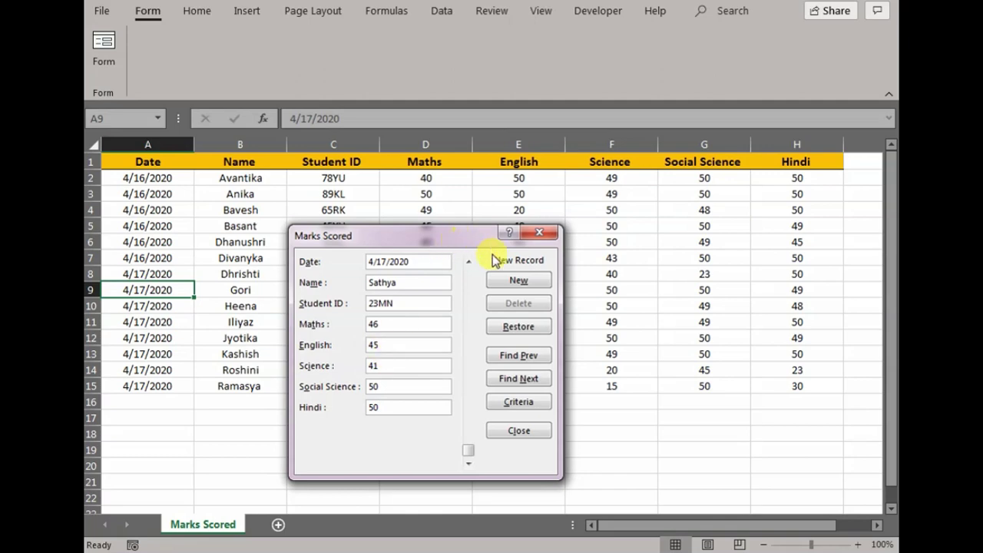
{"action": "left_click", "coordinate": [512, 281]}
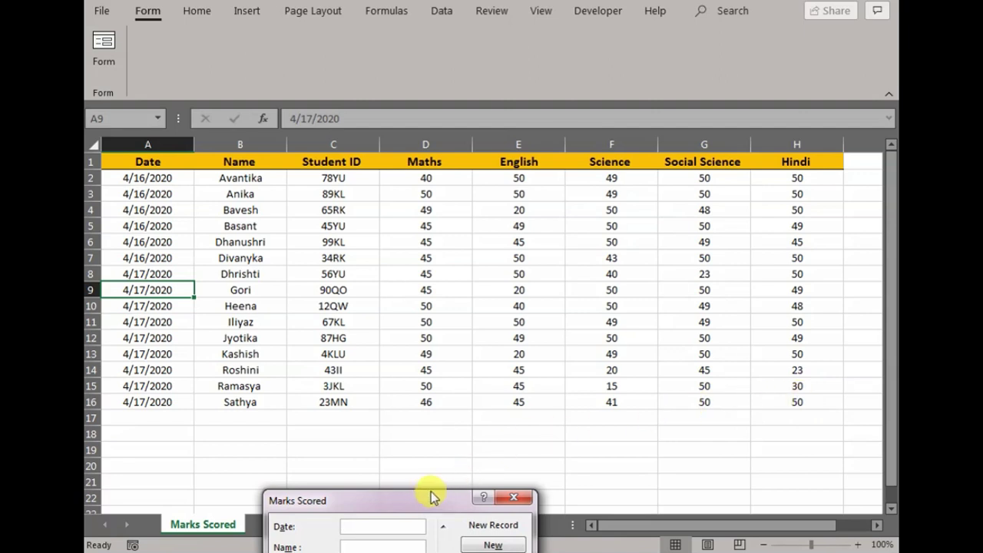
Fill in a second new record in the form with date 4/17/2020, the student's name and the student ID.
{"action": "left_click_drag", "start_coordinate": [425, 504], "coordinate": [431, 238]}
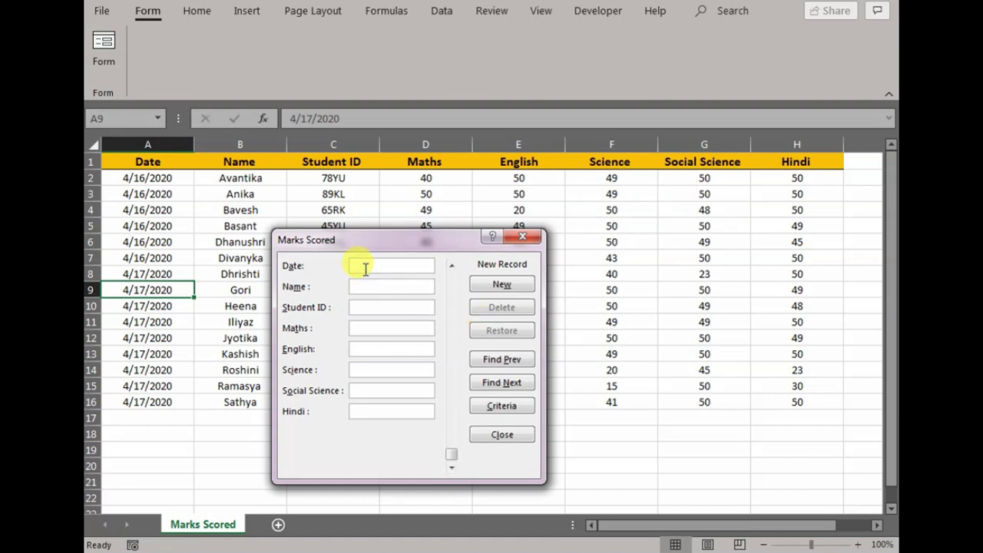
{"action": "type", "text": "4/17/2020"}
{"action": "key", "text": "Tab"}
{"action": "type", "text": "-19"}
{"action": "key", "text": "BackSpace"}
{"action": "key", "text": "BackSpace"}
{"action": "key", "text": "BackSpace"}
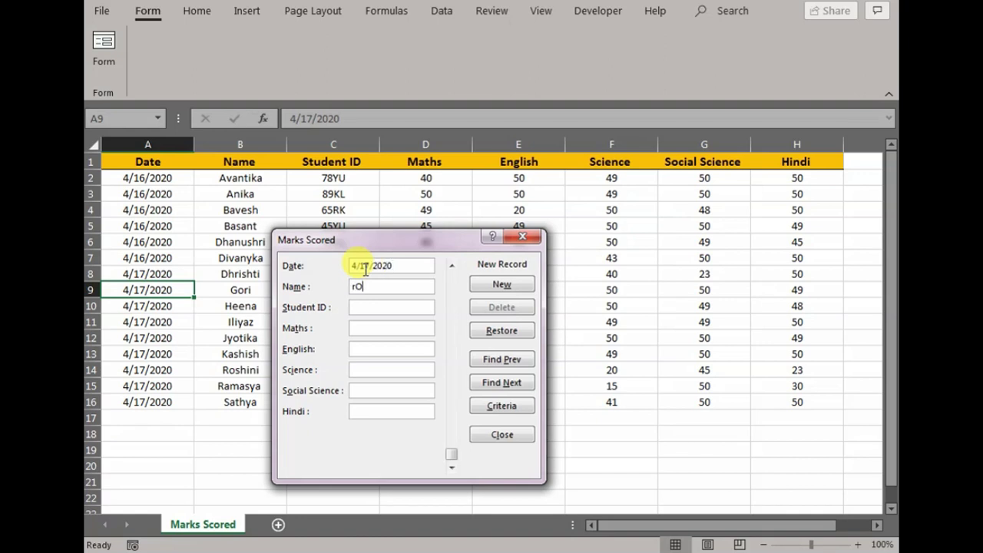
{"action": "type", "text": "r"}
{"action": "key", "text": "BackSpace"}
{"action": "type", "text": "Roshini K"}
{"action": "key", "text": "Tab"}
{"action": "type", "text": "34KL"}
{"action": "key", "text": "Tab"}
Enter Maths 43, English 41, Science 50, Social Science 42 and Hindi 41, and add the second record to the table.
{"action": "type", "text": "4341"}
{"action": "key", "text": "Tab"}
{"action": "type", "text": "50"}
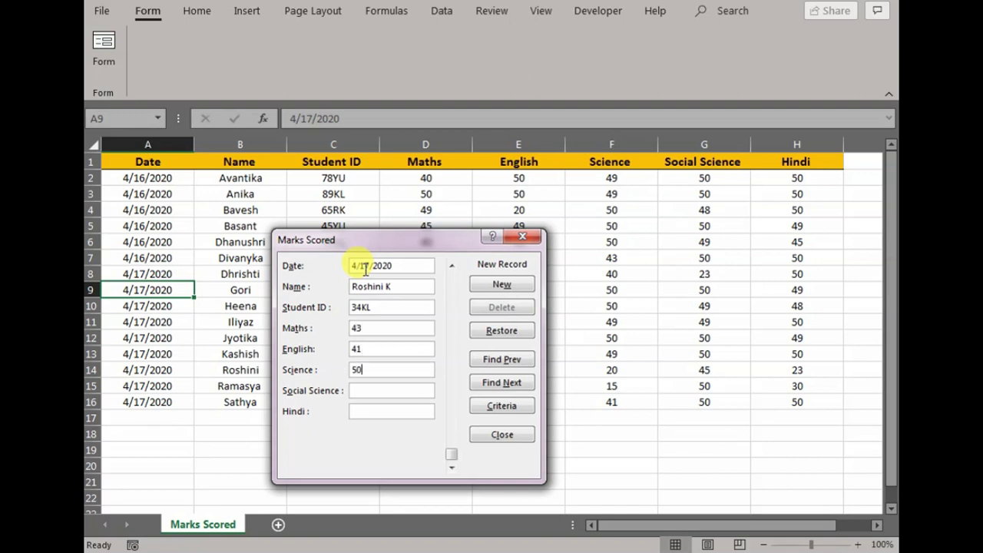
{"action": "type", "text": "42"}
{"action": "key", "text": "Tab"}
{"action": "type", "text": "41"}
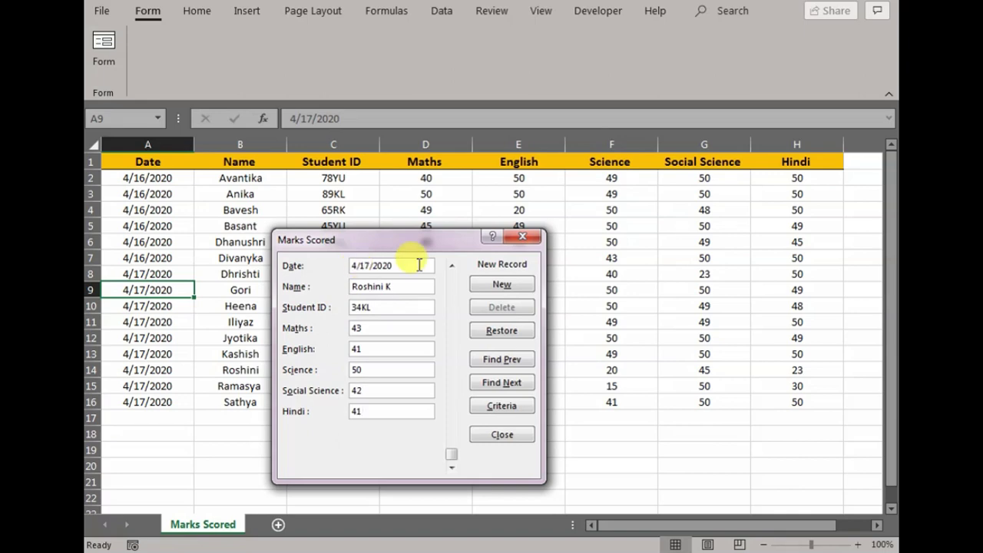
{"action": "left_click", "coordinate": [501, 284]}
{"action": "left_click_drag", "start_coordinate": [419, 245], "coordinate": [388, 511]}
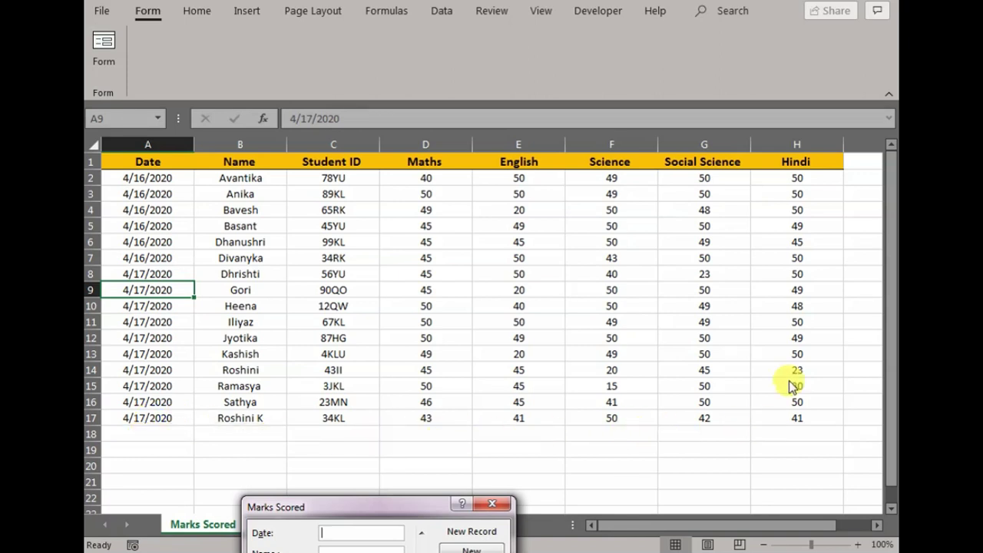
{"action": "left_click_drag", "start_coordinate": [405, 511], "coordinate": [414, 286]}
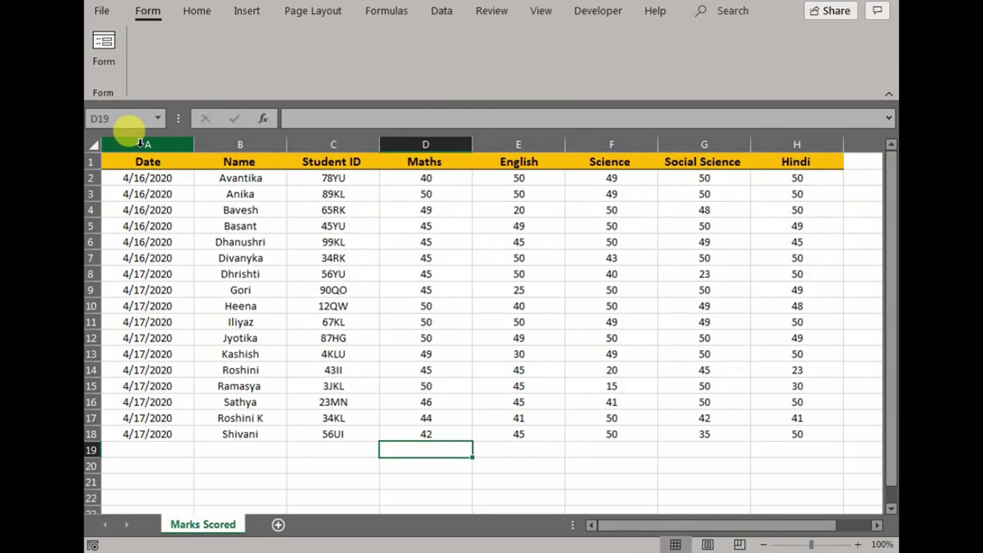
{"action": "left_click_drag", "start_coordinate": [141, 144], "coordinate": [617, 196]}
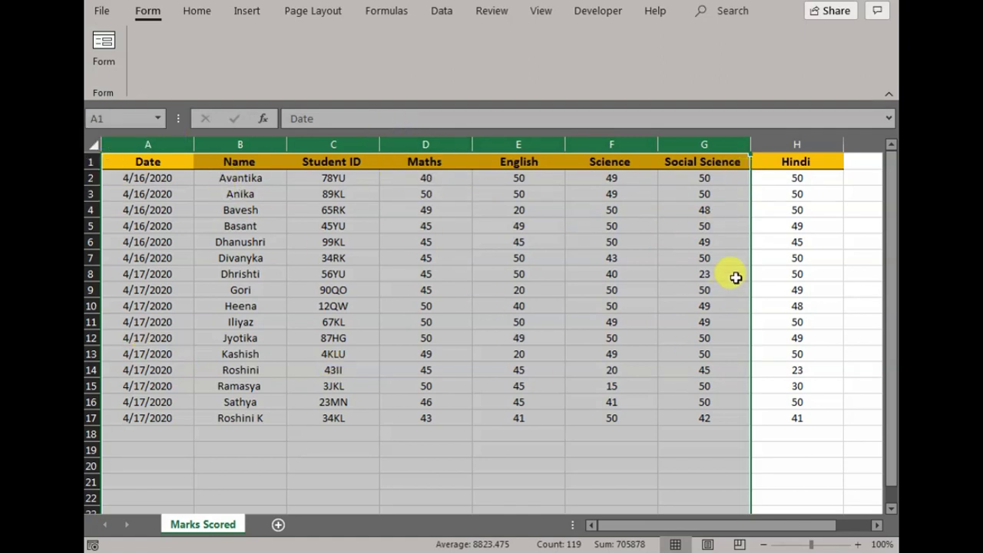
{"action": "left_click", "coordinate": [290, 241]}
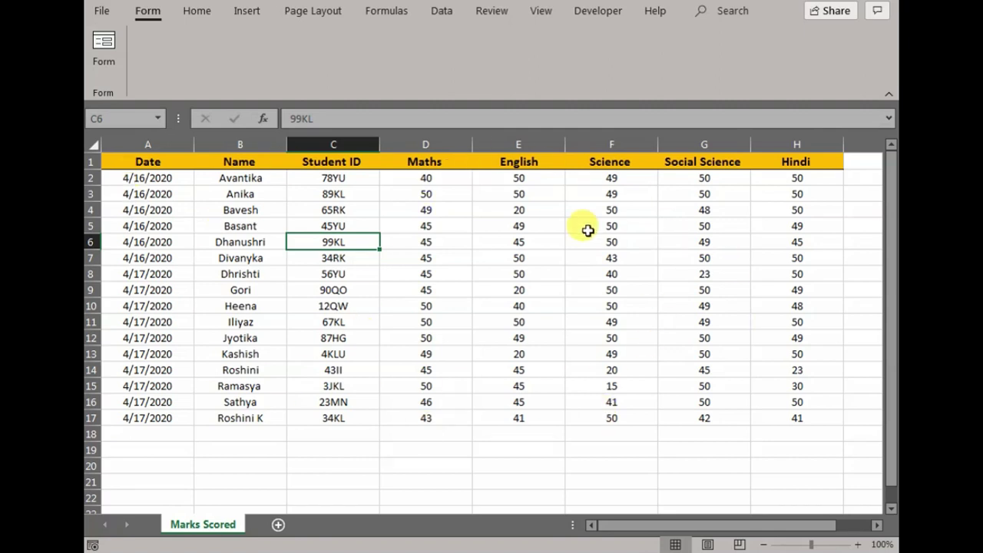
Open the data entry form, set the repeated student's first name as search criterion, and go to the second matching record.
{"action": "left_click", "coordinate": [103, 40]}
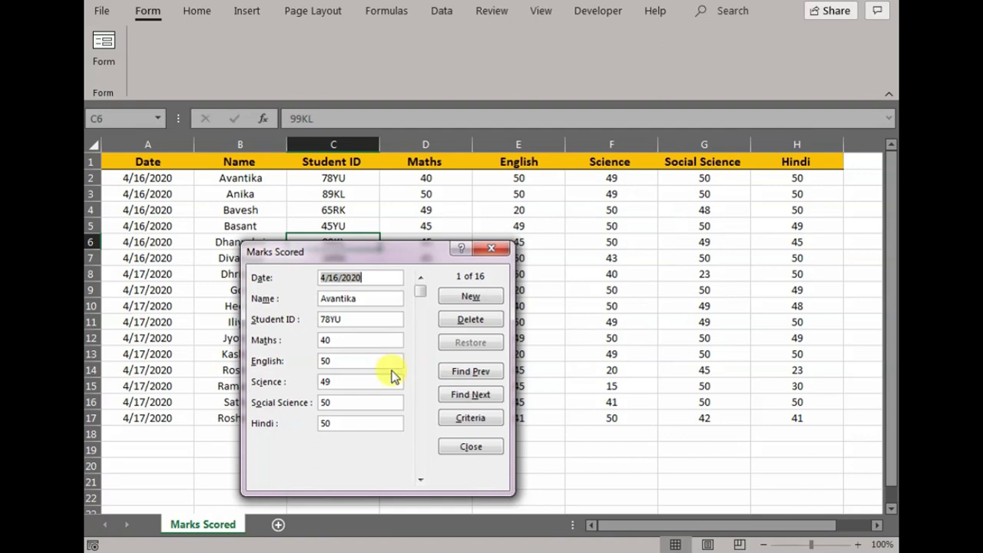
{"action": "left_click", "coordinate": [457, 419]}
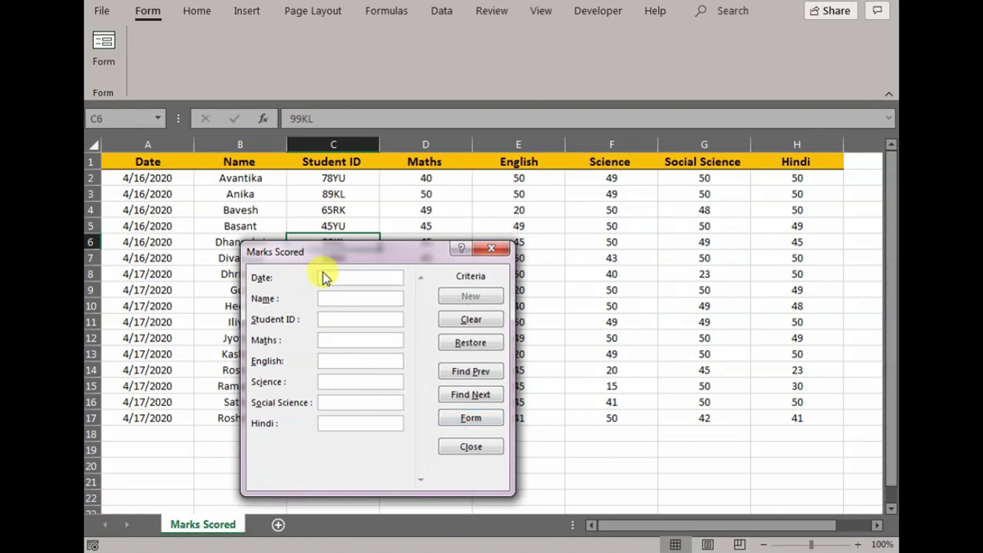
{"action": "left_click_drag", "start_coordinate": [328, 246], "coordinate": [378, 234]}
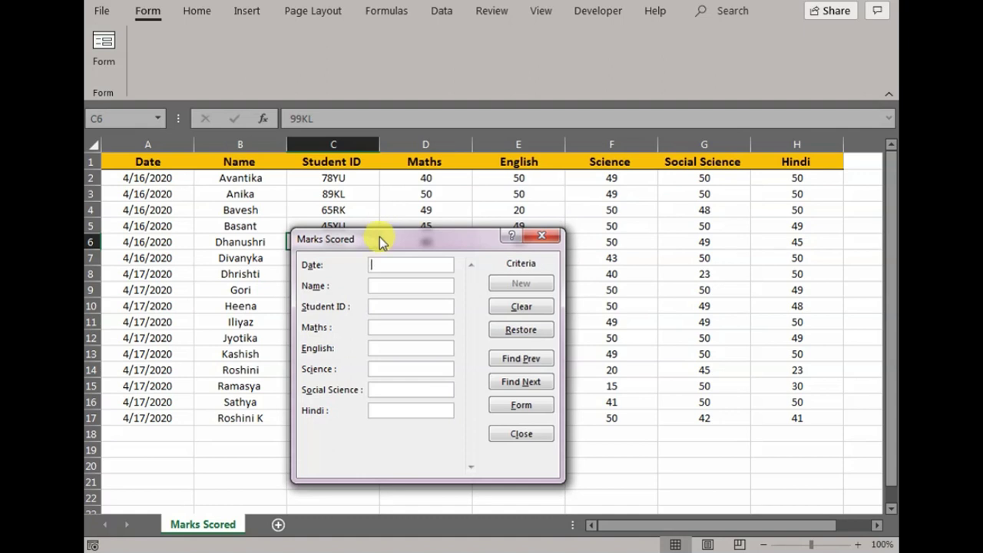
{"action": "left_click", "coordinate": [390, 282]}
{"action": "type", "text": "Roshini"}
{"action": "left_click", "coordinate": [514, 384]}
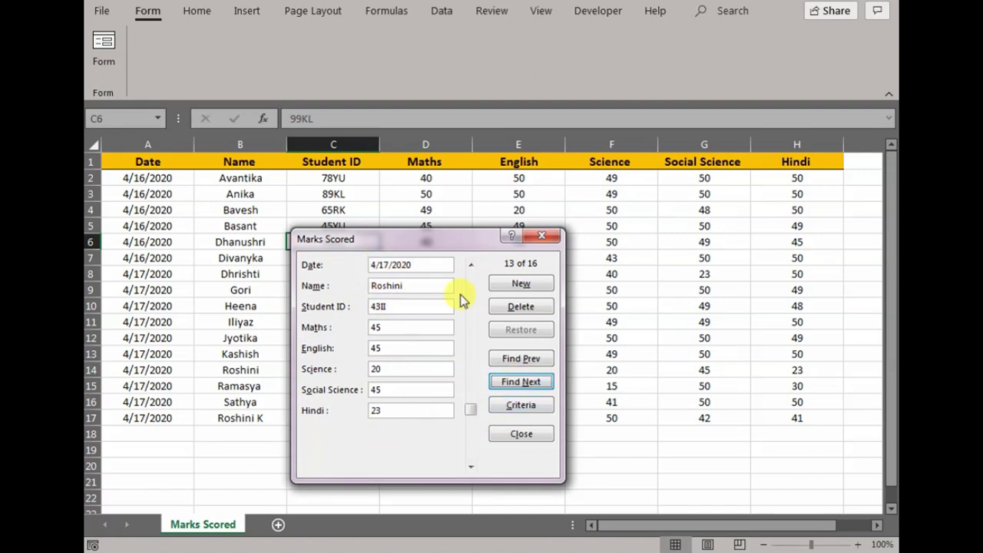
{"action": "left_click", "coordinate": [510, 384]}
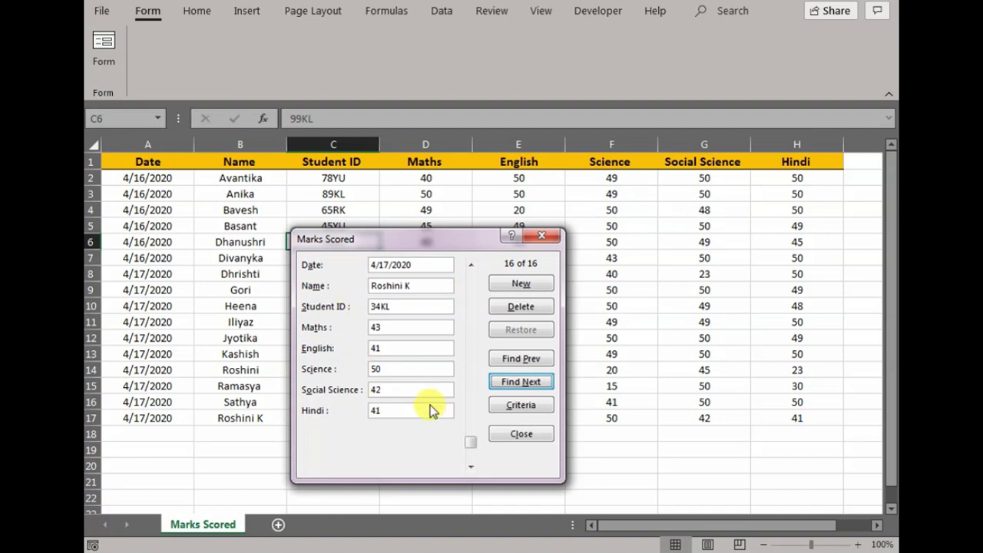
Set the Maths mark to 44 in the found record, save it, and move the form clear of the table.
{"action": "left_click", "coordinate": [375, 326]}
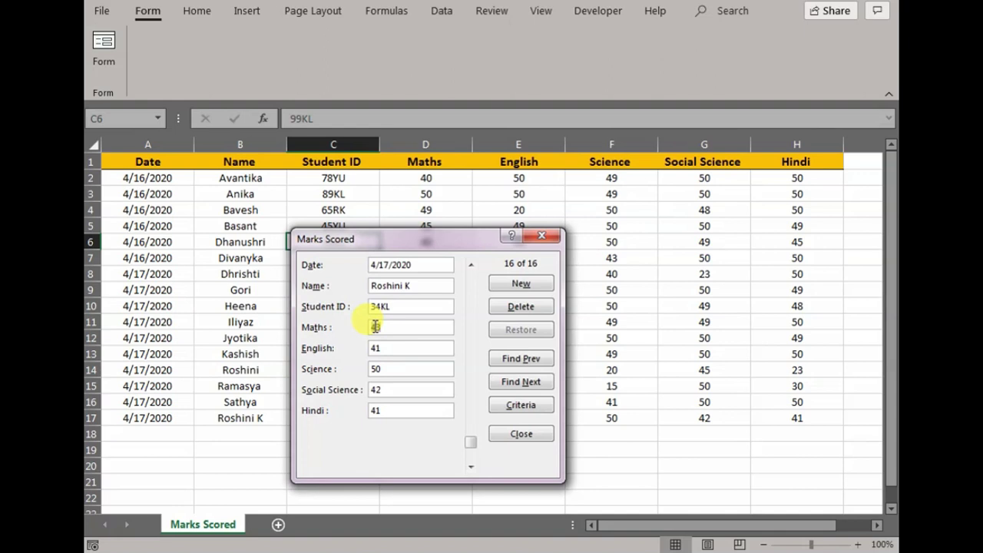
{"action": "key", "text": "BackSpace"}
{"action": "type", "text": "44"}
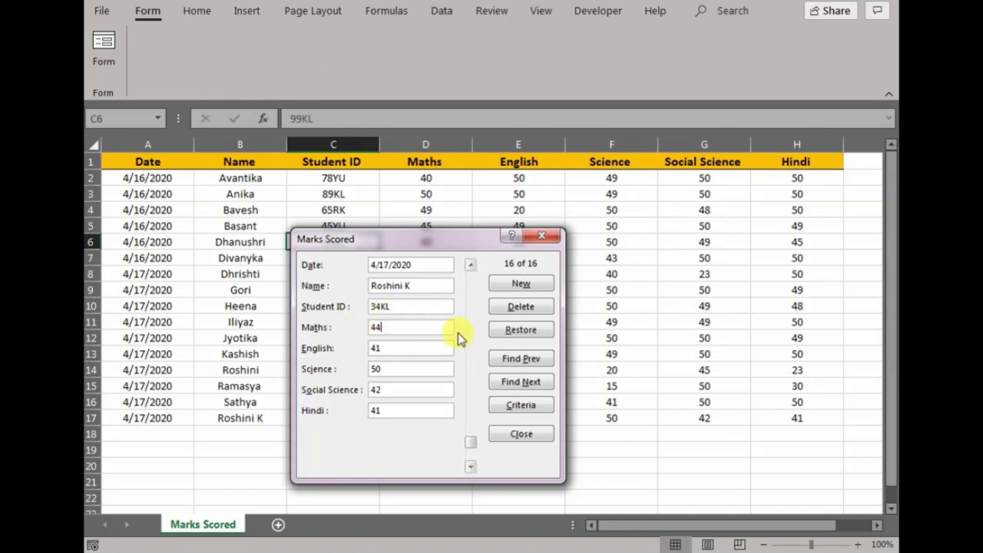
{"action": "left_click", "coordinate": [508, 285]}
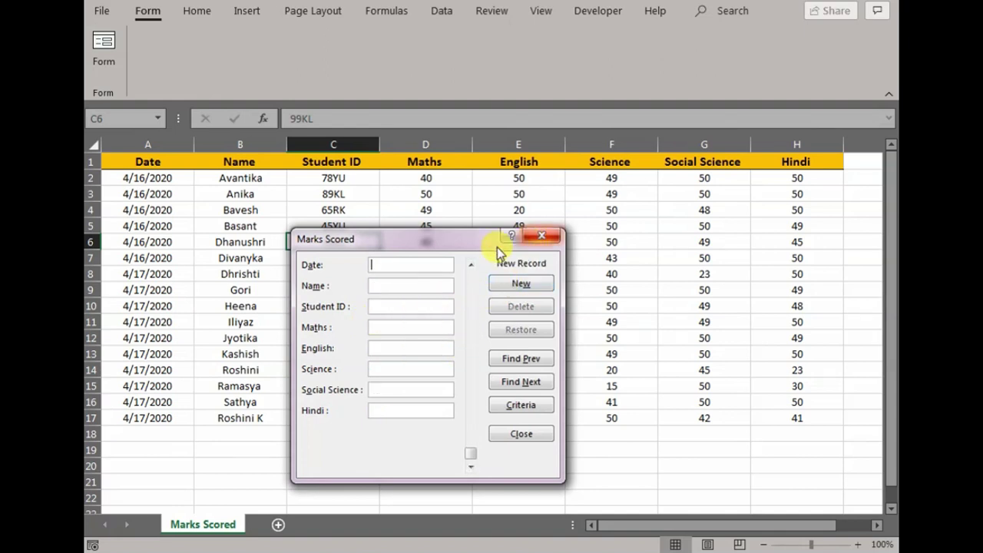
{"action": "left_click_drag", "start_coordinate": [398, 242], "coordinate": [434, 494]}
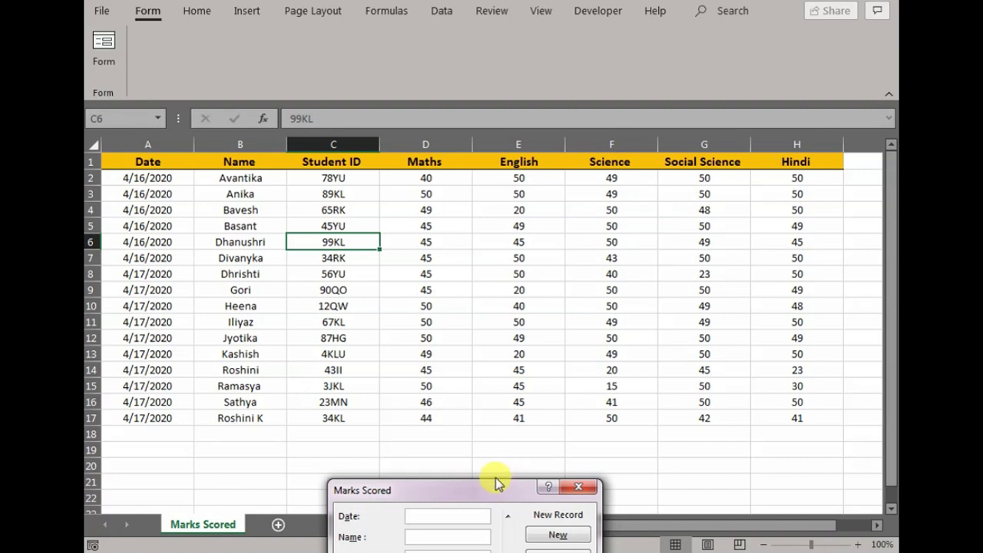
Move the form back over the table, search for records with English <30, and go to the third match.
{"action": "left_click_drag", "start_coordinate": [497, 482], "coordinate": [507, 170]}
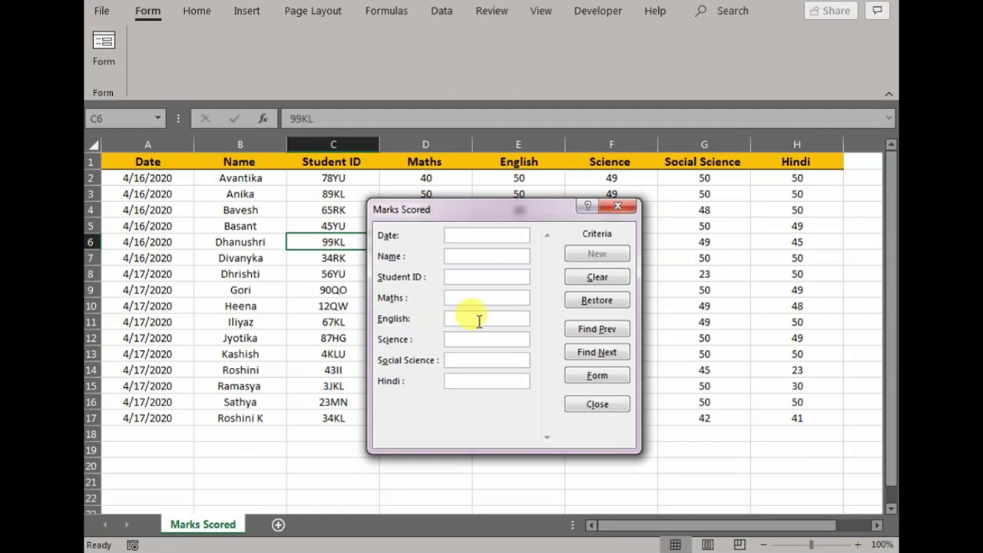
{"action": "type", "text": "<30"}
{"action": "left_click", "coordinate": [573, 353]}
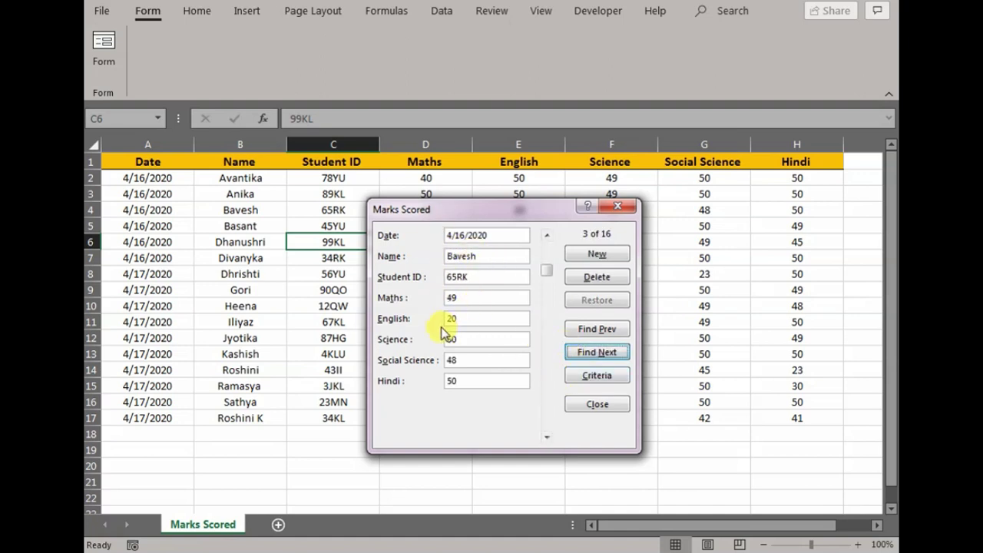
{"action": "left_click", "coordinate": [619, 353]}
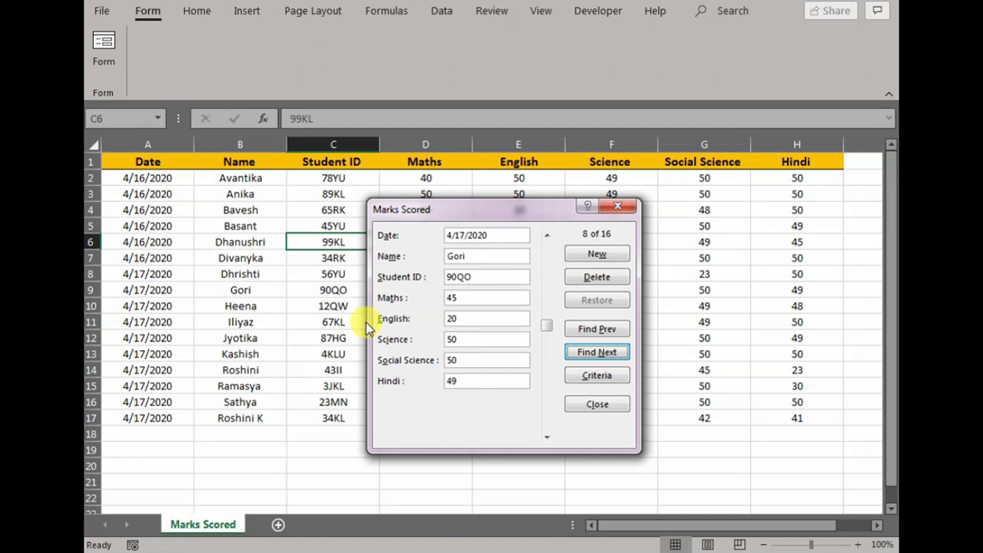
{"action": "left_click", "coordinate": [573, 351]}
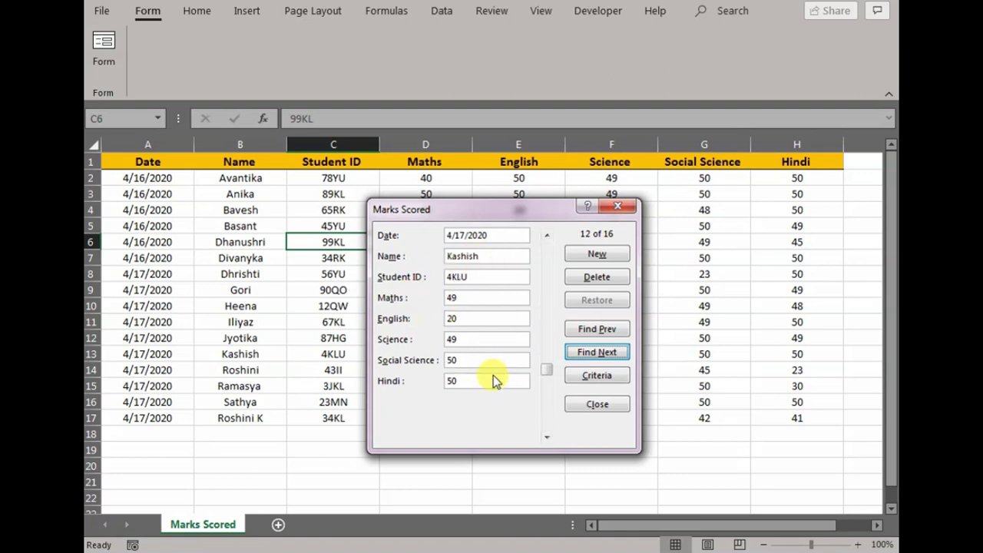
Set the found record's English mark to 30, save it, and go back to the previous record matching English <30.
{"action": "double_click", "coordinate": [452, 320]}
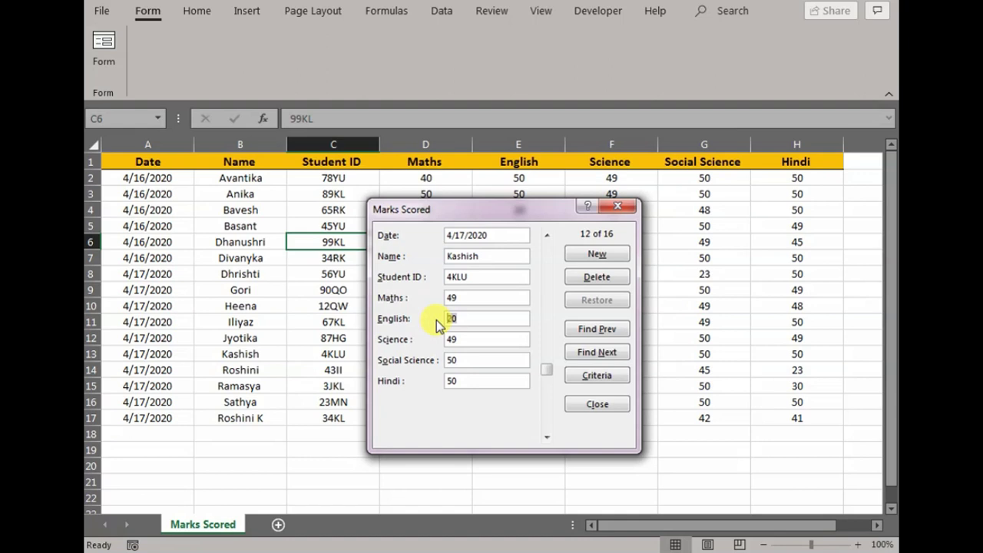
{"action": "type", "text": "30"}
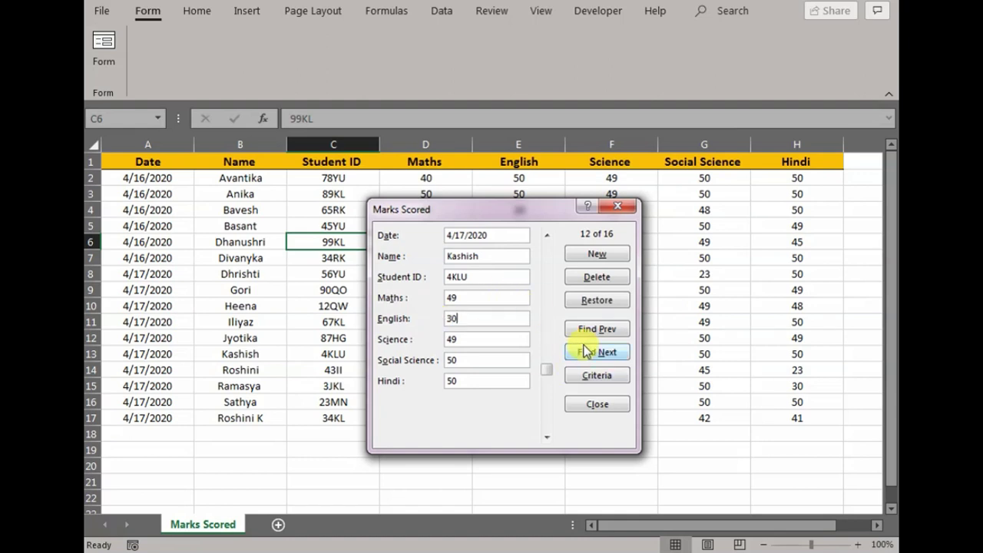
{"action": "left_click", "coordinate": [620, 258]}
{"action": "left_click_drag", "start_coordinate": [512, 210], "coordinate": [494, 238]}
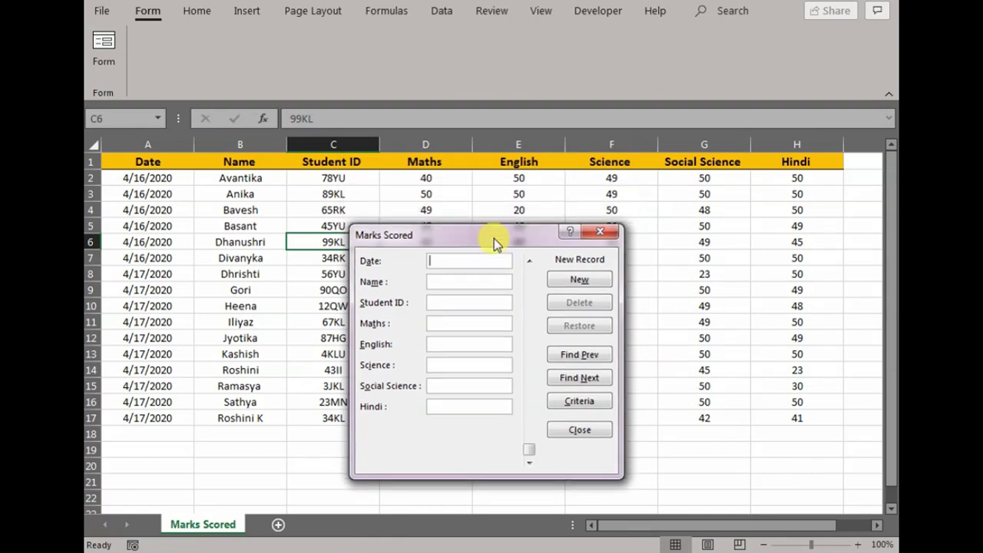
{"action": "left_click", "coordinate": [576, 354]}
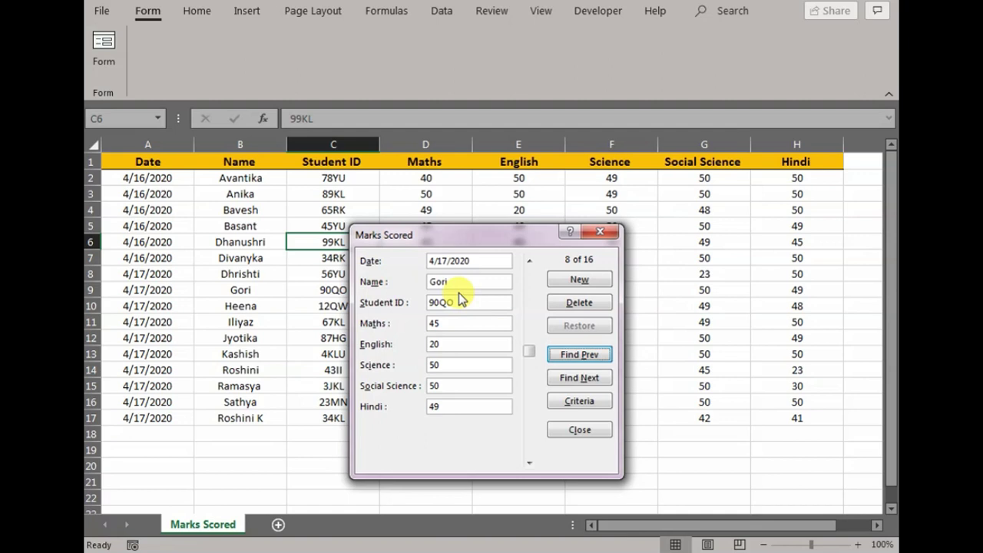
Change this record's English mark to 25, and discard the edit by restoring the record's saved values.
{"action": "left_click_drag", "start_coordinate": [457, 344], "coordinate": [427, 347]}
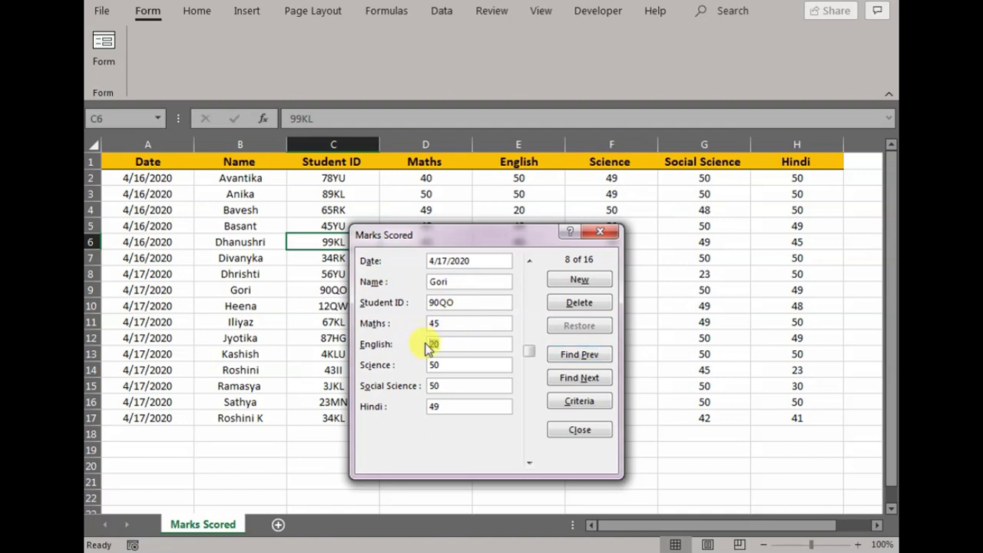
{"action": "type", "text": "25"}
{"action": "left_click", "coordinate": [568, 327]}
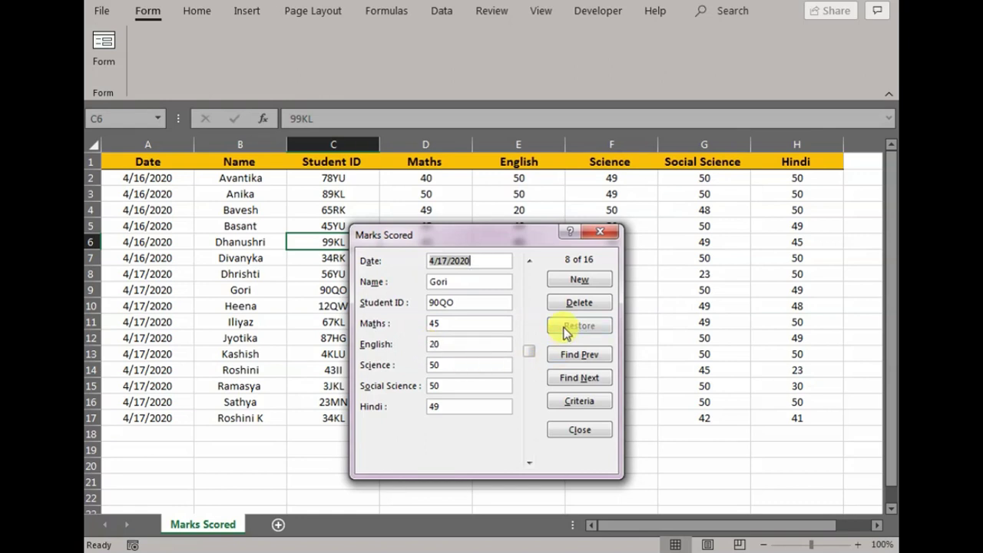
Set the English mark of the same record (sheet row 9) to 25, save it, and close the form.
{"action": "left_click", "coordinate": [435, 345]}
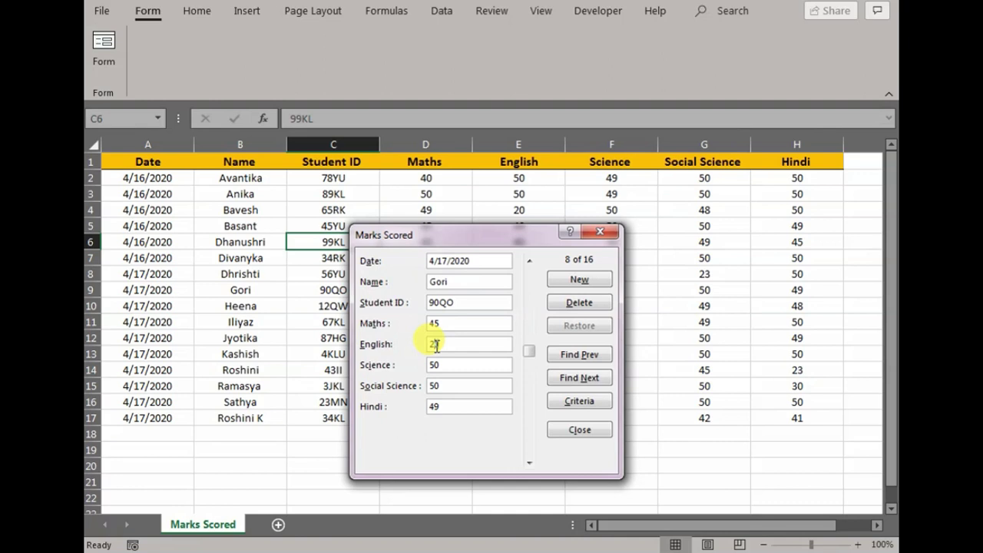
{"action": "left_click", "coordinate": [560, 281]}
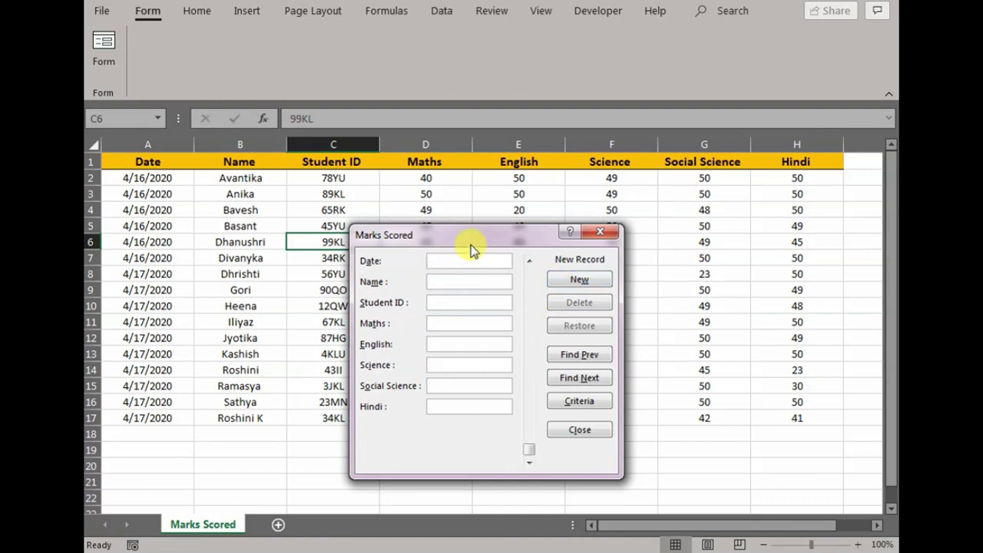
{"action": "left_click", "coordinate": [592, 233]}
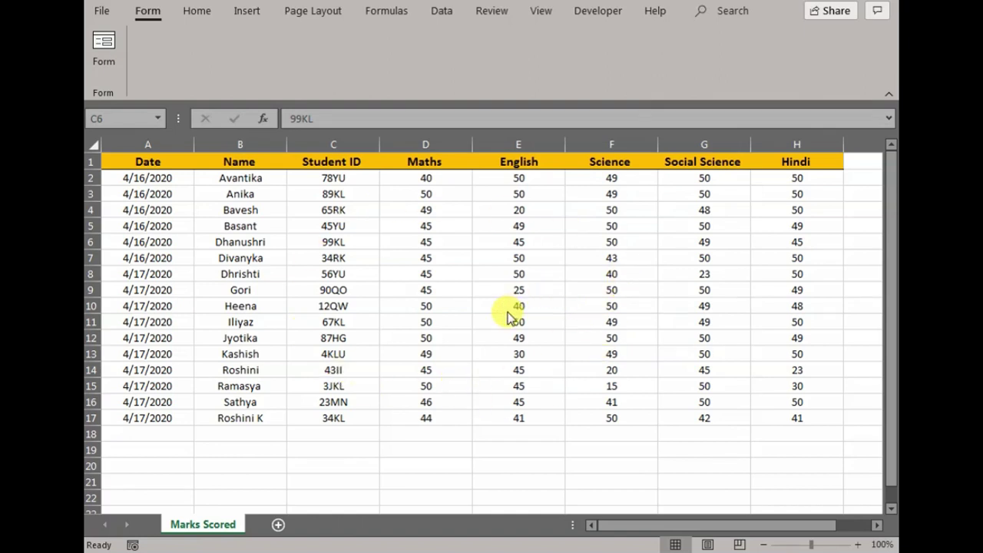
Start data validation for the whole Date column and allow only Date values.
{"action": "left_click", "coordinate": [569, 210]}
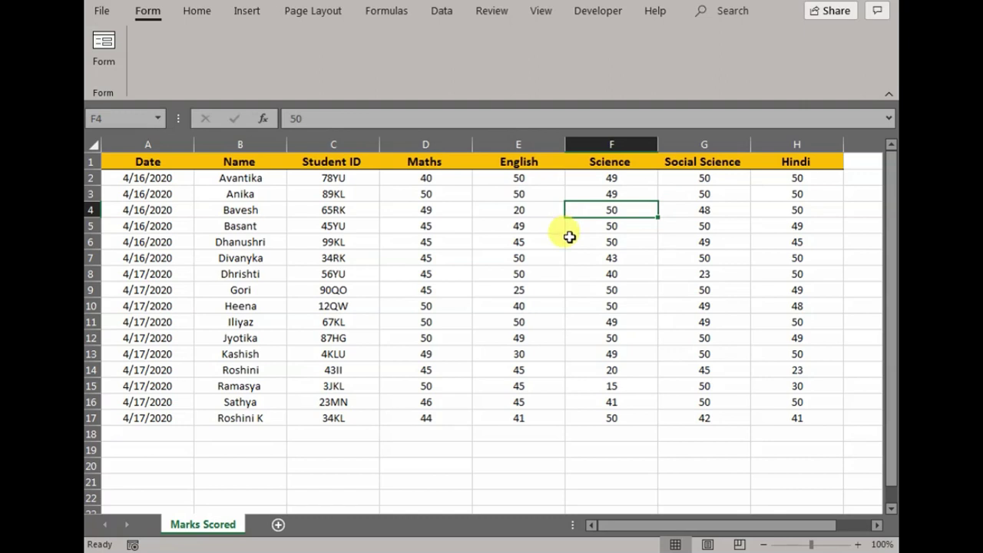
{"action": "left_click", "coordinate": [135, 144]}
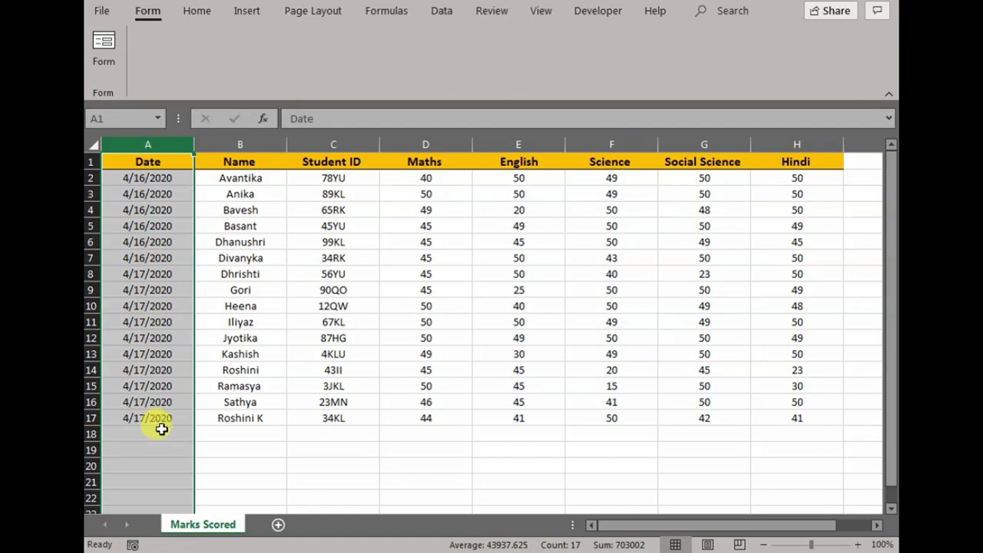
{"action": "left_click", "coordinate": [441, 11]}
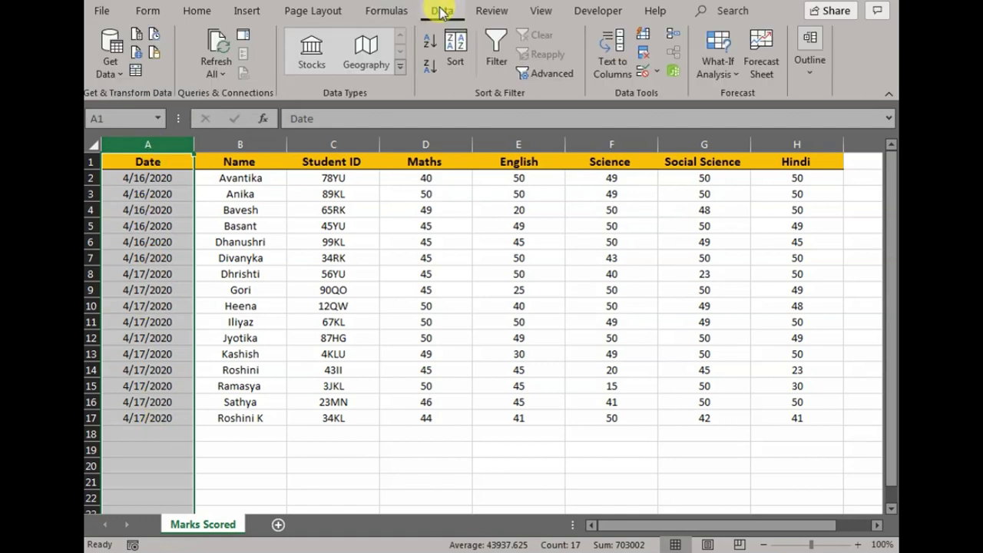
{"action": "left_click", "coordinate": [644, 70]}
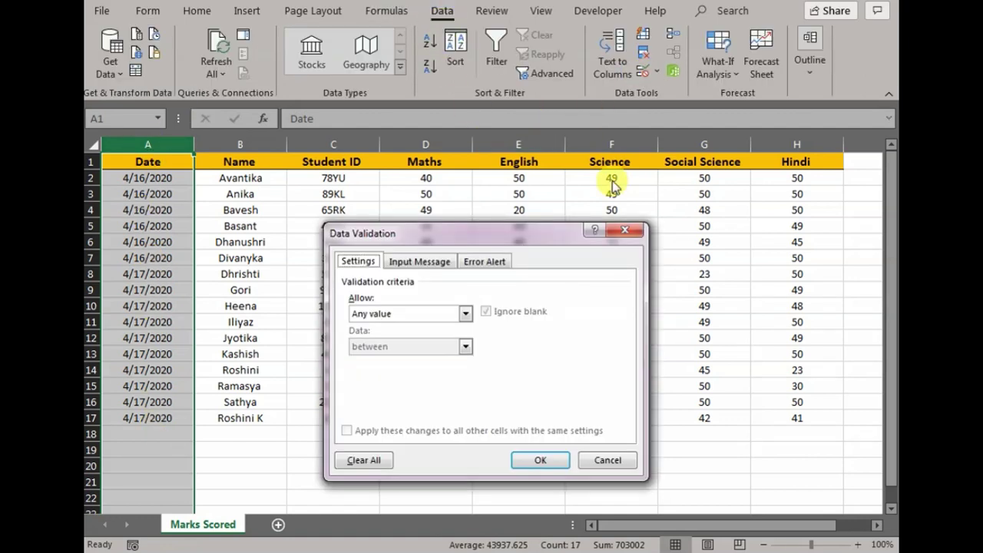
{"action": "left_click", "coordinate": [466, 313]}
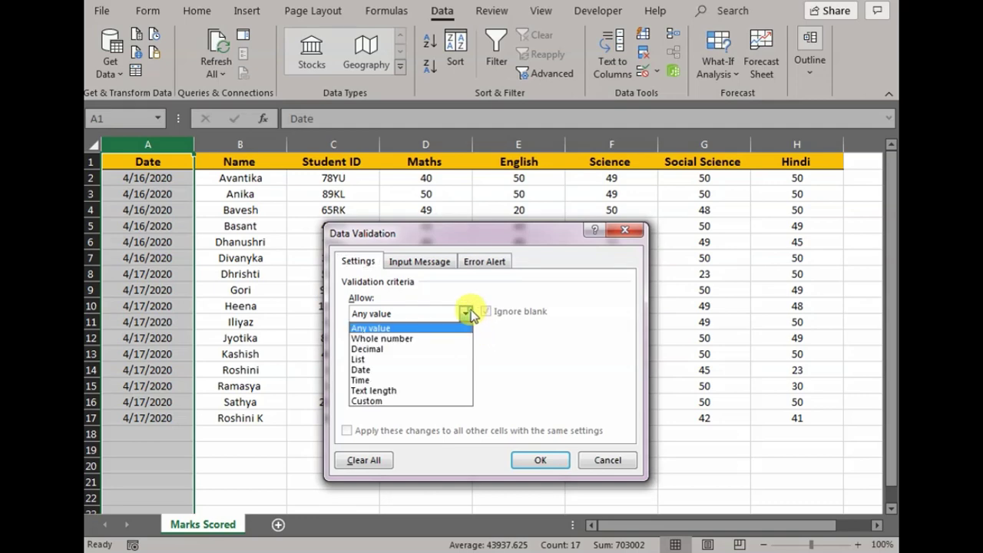
{"action": "left_click", "coordinate": [388, 371]}
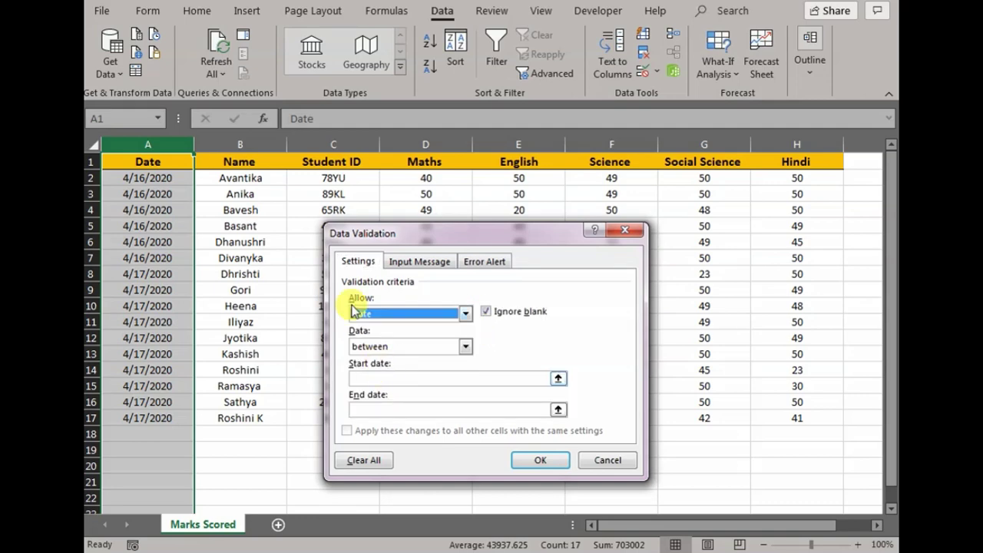
Restrict the allowed dates to between 4/16/2020 and 4/17/2020.
{"action": "left_click", "coordinate": [400, 379]}
{"action": "type", "text": "4"}
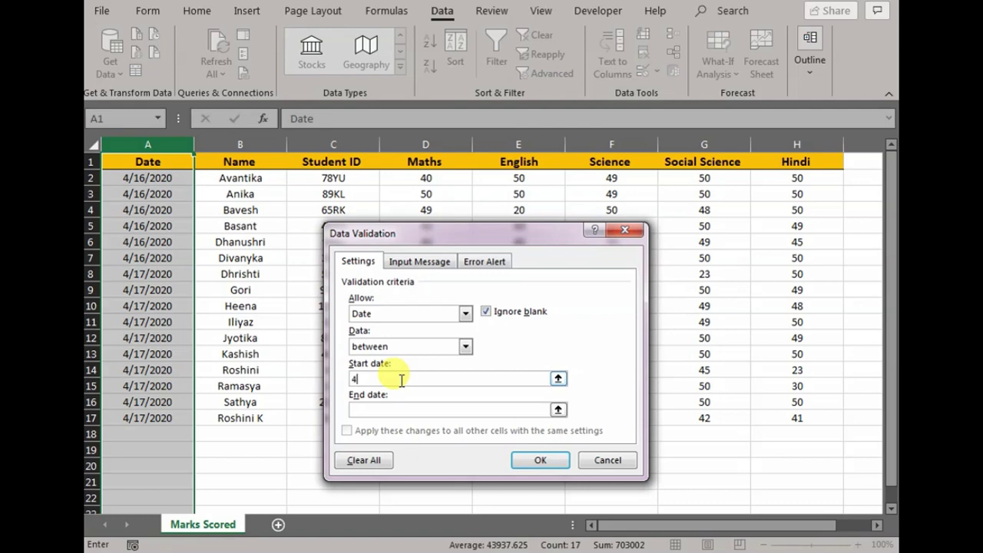
{"action": "type", "text": "/16/2020"}
{"action": "key", "text": "Tab"}
{"action": "type", "text": "4/17/2020"}
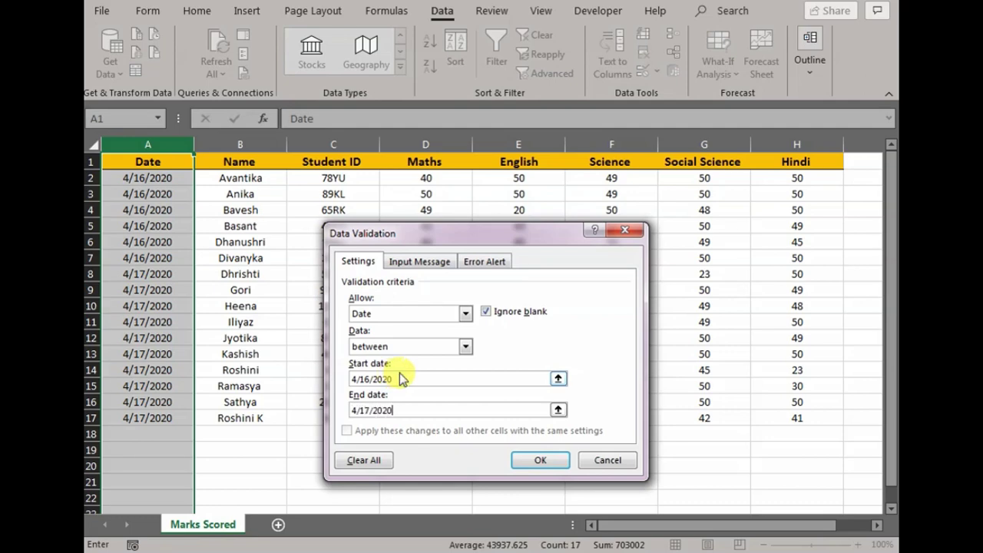
Set the validation error message to "Please input Date between 16-17th April" and apply the rule to the Date column.
{"action": "left_click", "coordinate": [499, 262]}
{"action": "left_click", "coordinate": [523, 382]}
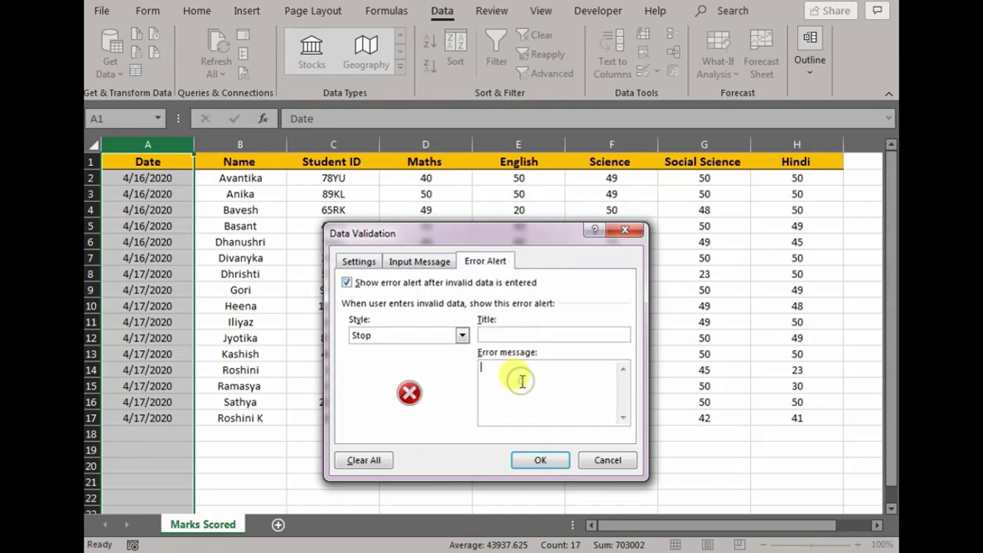
{"action": "type", "text": "Please input Dat"}
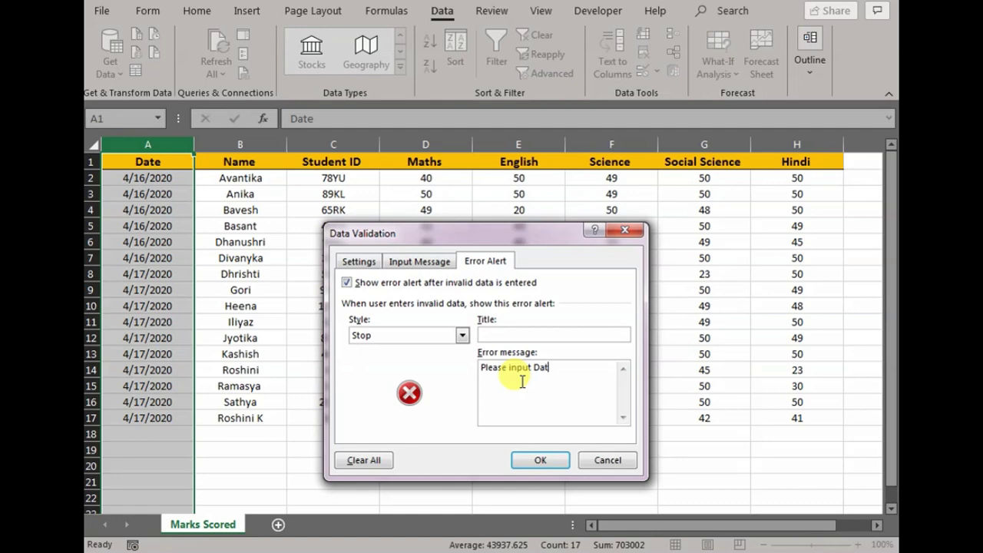
{"action": "type", "text": "e between 16-17th April"}
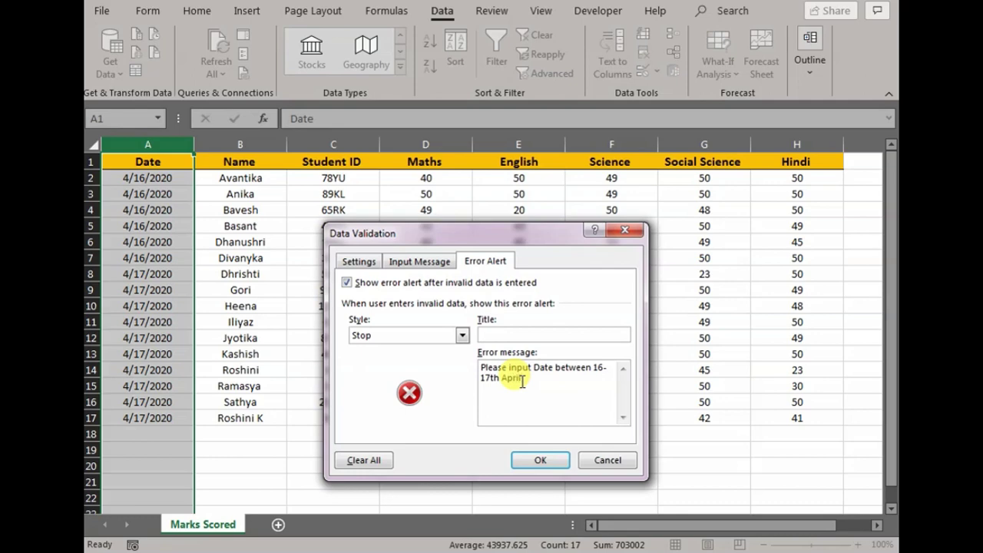
{"action": "left_click", "coordinate": [540, 460]}
{"action": "left_click", "coordinate": [560, 435]}
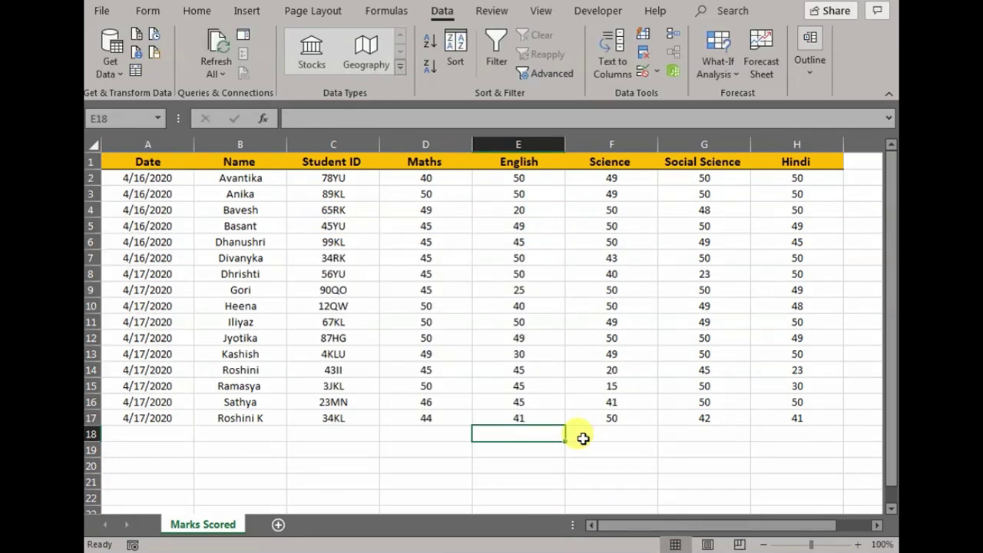
Start a new record in the sheet's data entry form with the date 4/18/2020, the student's name and the student ID.
{"action": "left_click", "coordinate": [147, 12]}
{"action": "left_click", "coordinate": [265, 211]}
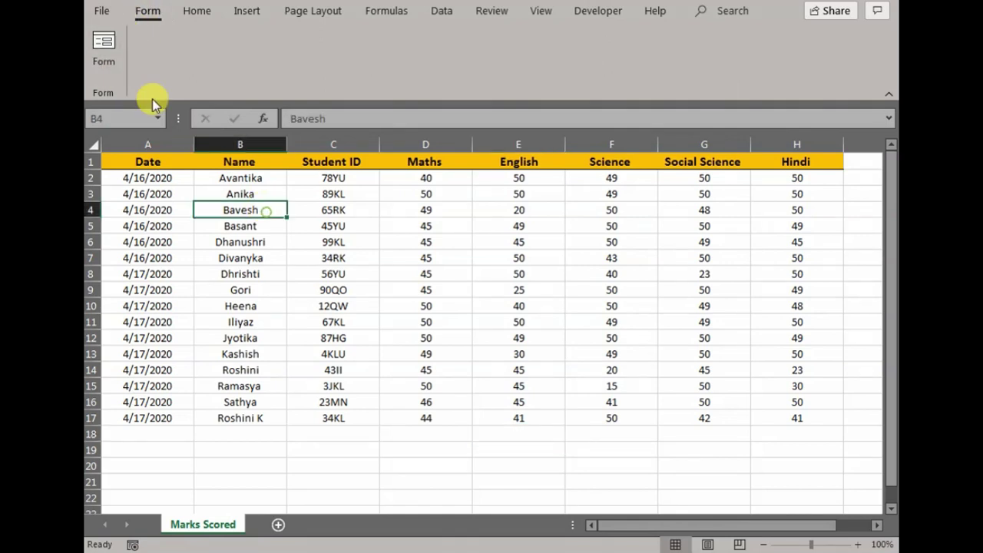
{"action": "left_click", "coordinate": [103, 46]}
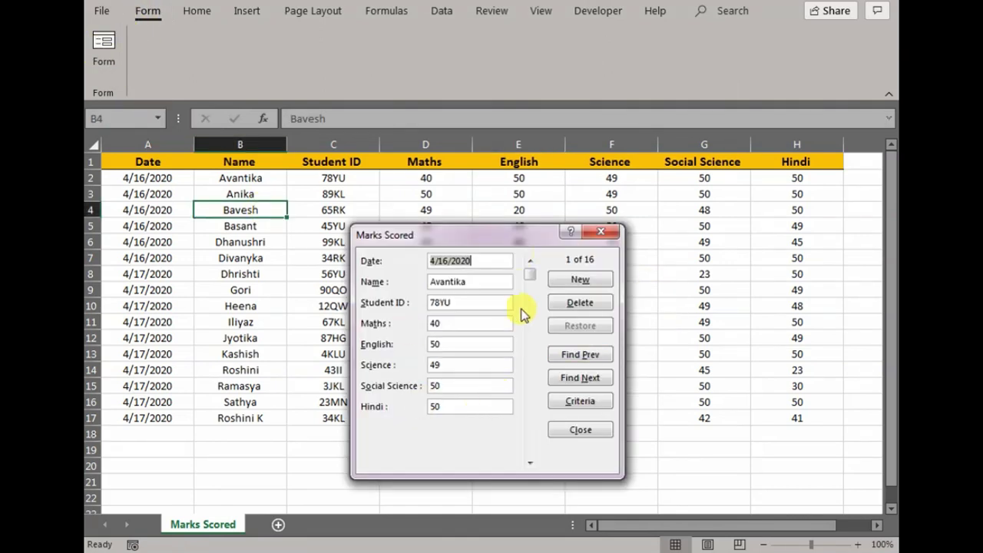
{"action": "left_click", "coordinate": [573, 278]}
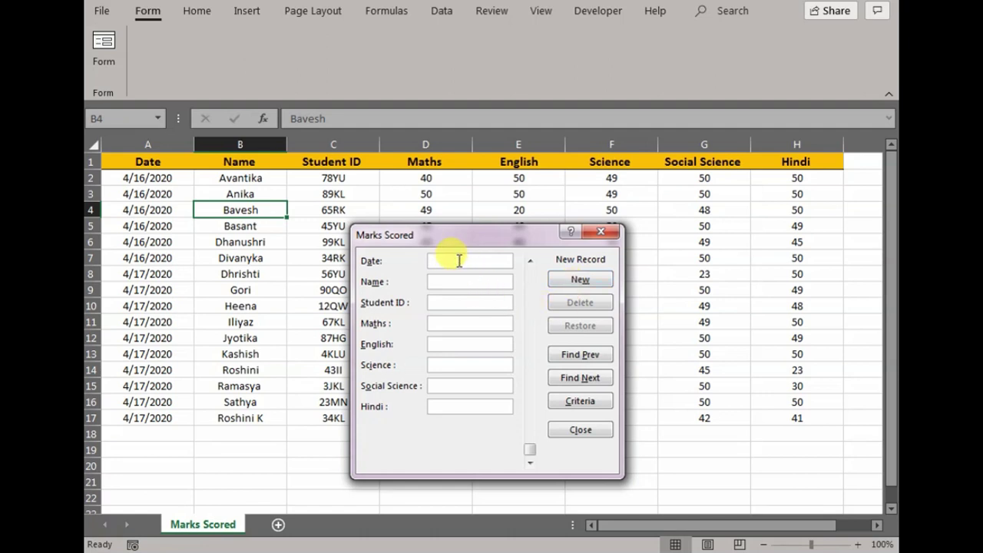
{"action": "type", "text": "4/18/2020"}
{"action": "key", "text": "Tab"}
{"action": "type", "text": "Shivani"}
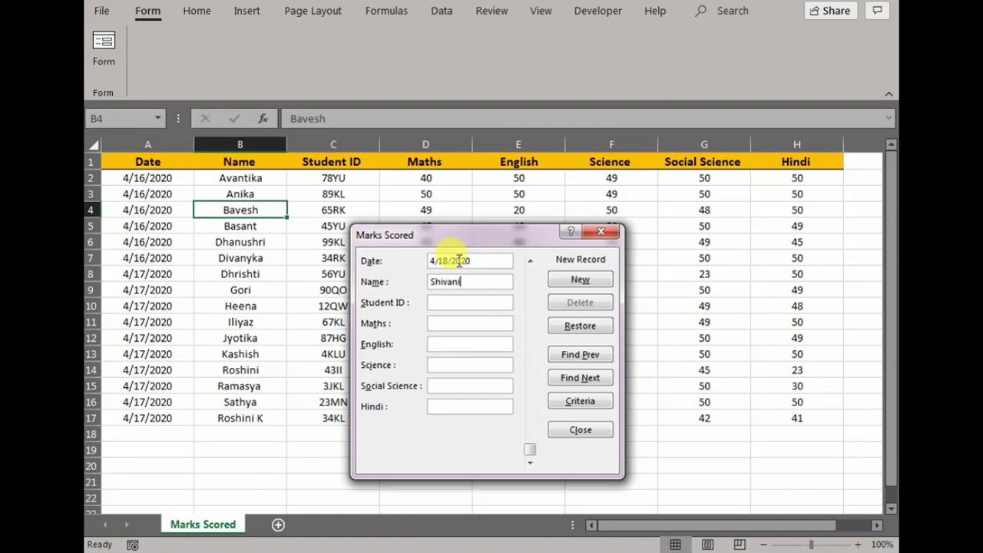
{"action": "key", "text": "Tab"}
{"action": "type", "text": "56UI"}
Enter the marks Maths 42, English 45, Science 50, Social Science 35 and Hindi 50, and try to save the new record.
{"action": "key", "text": "Tab"}
{"action": "type", "text": "42"}
{"action": "type", "text": "45"}
{"action": "key", "text": "Tab"}
{"action": "type", "text": "50"}
{"action": "key", "text": "Tab"}
{"action": "type", "text": "35"}
{"action": "key", "text": "Tab"}
{"action": "type", "text": "50"}
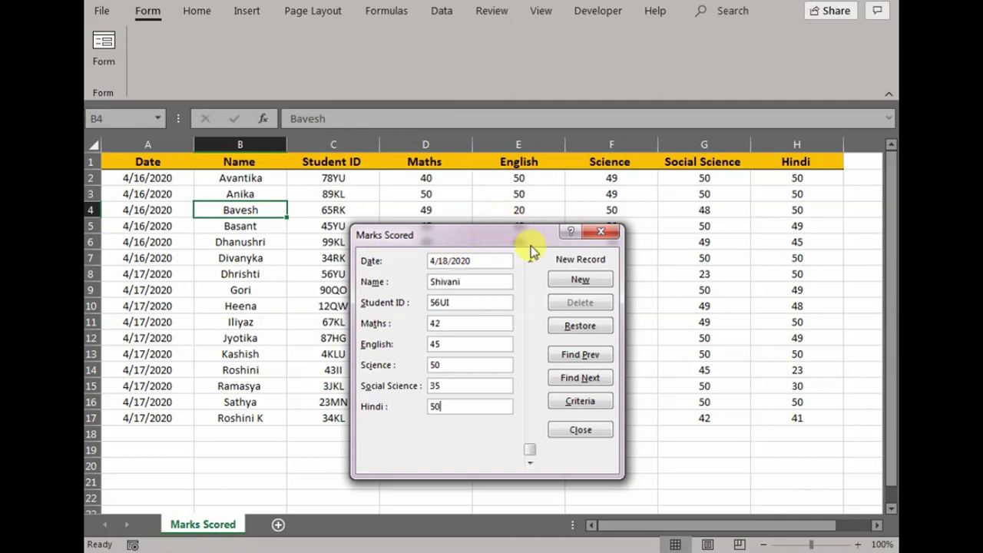
{"action": "left_click", "coordinate": [570, 279]}
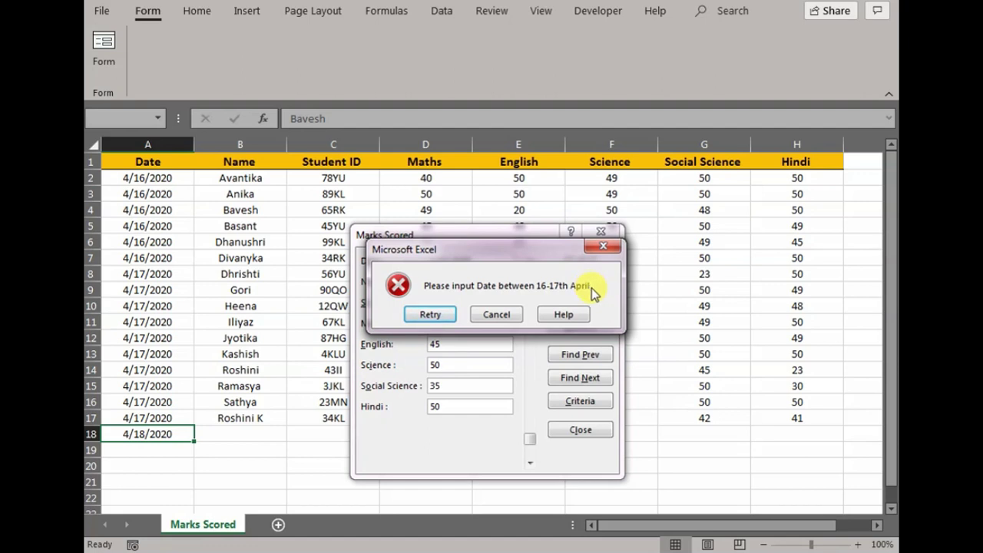
Dismiss the validation error, set the new record's date to 4/17/2020, save it, and check its row in the sheet.
{"action": "left_click", "coordinate": [479, 317]}
{"action": "left_click", "coordinate": [441, 261]}
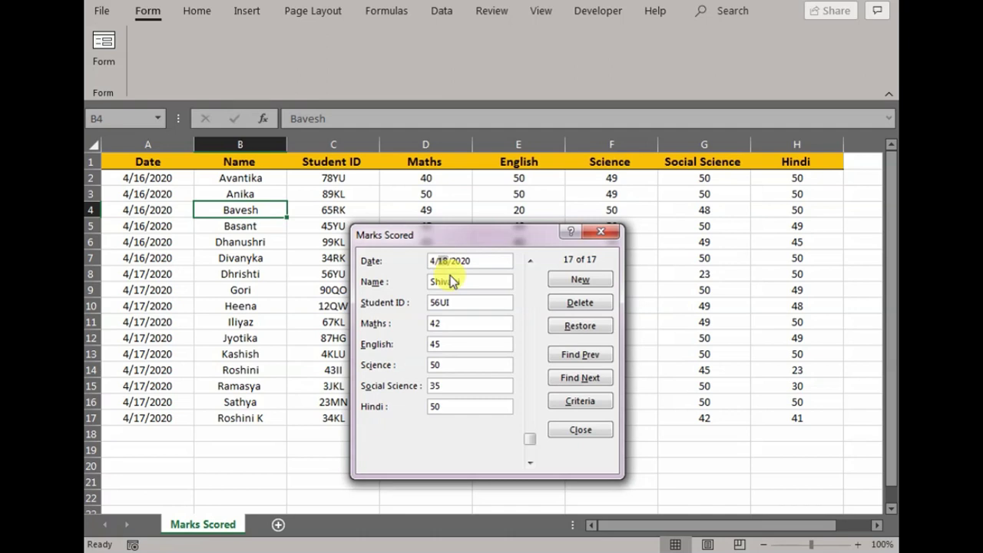
{"action": "key", "text": "Delete"}
{"action": "type", "text": "7"}
{"action": "left_click", "coordinate": [555, 281]}
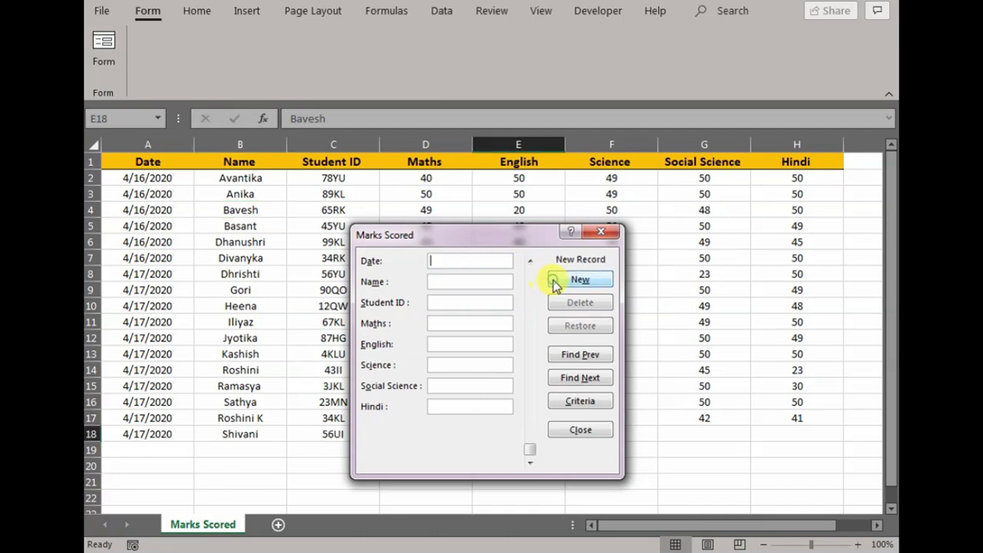
{"action": "left_click_drag", "start_coordinate": [485, 236], "coordinate": [462, 454]}
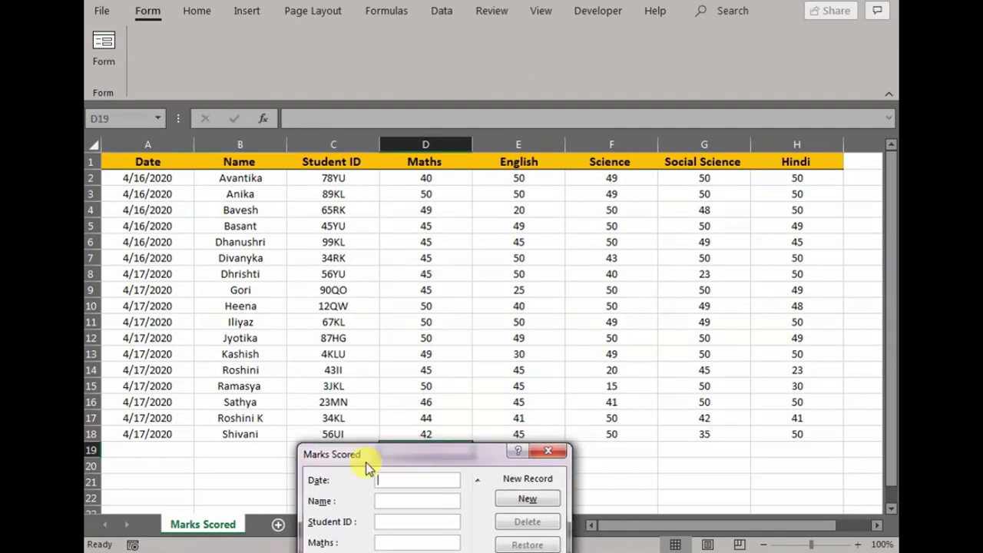
{"action": "left_click_drag", "start_coordinate": [367, 454], "coordinate": [407, 251]}
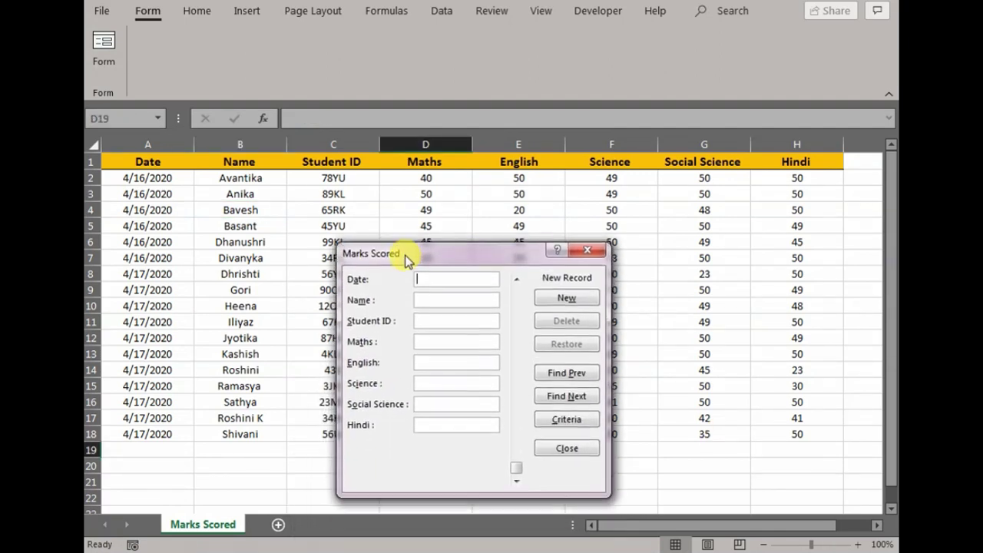